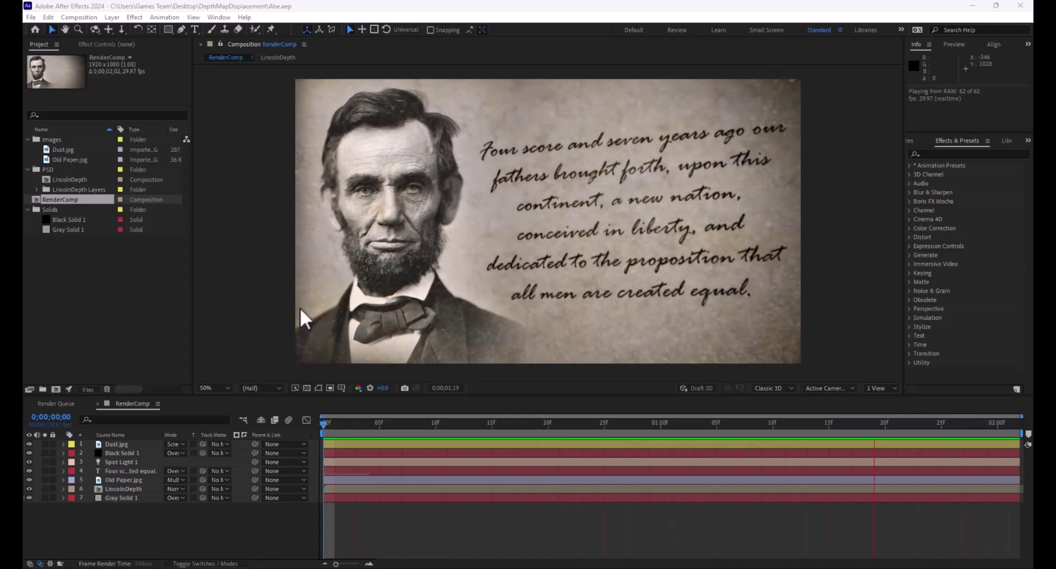
# - Replay the comp preview, then open Photoshop's Neural Filters workspace on Lincoln.jpg
pyautogui.moveTo(331, 437); pyautogui.dragTo(706, 425)
pyautogui.press('space')
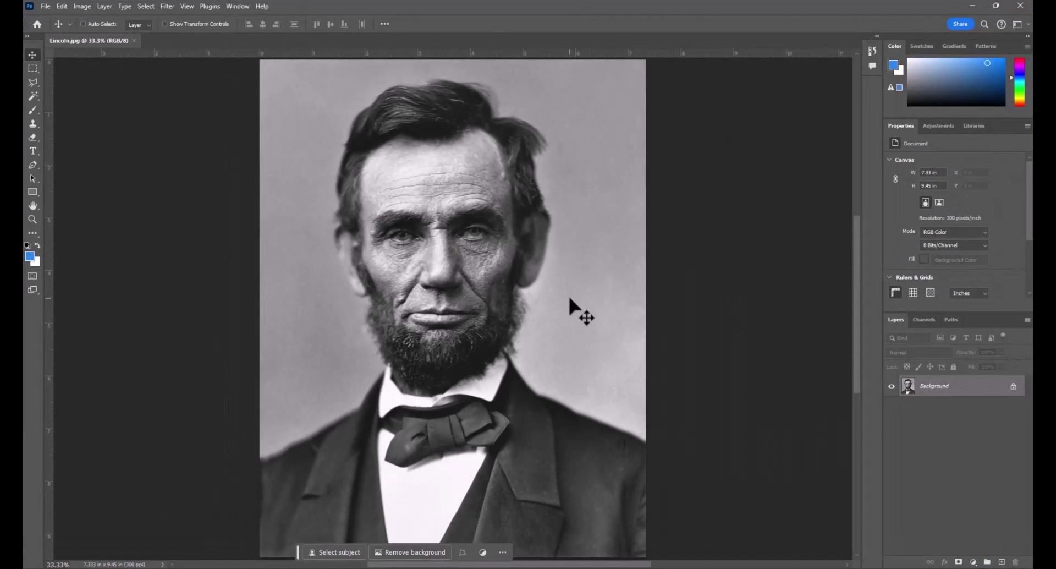
pyautogui.click(169, 6)
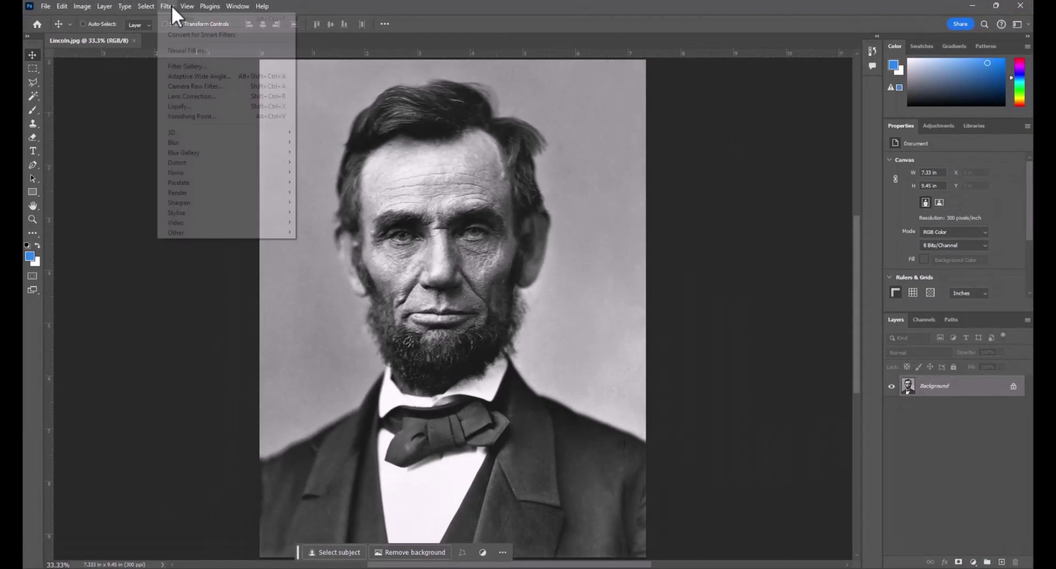
pyautogui.click(191, 54)
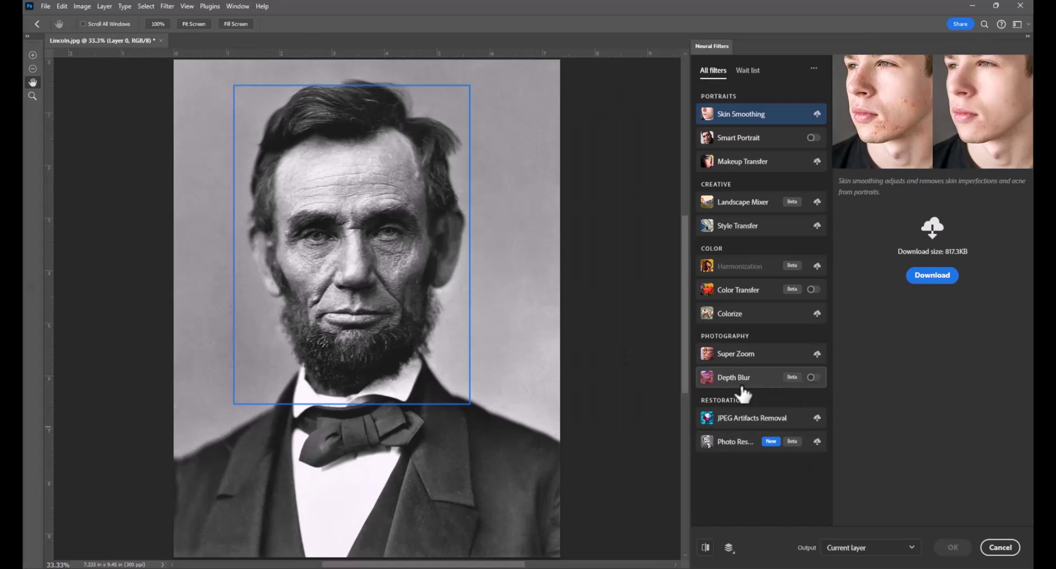
# - Enable Depth Blur with Focus subject unchecked and focal distance lowered to 5
pyautogui.click(813, 378)
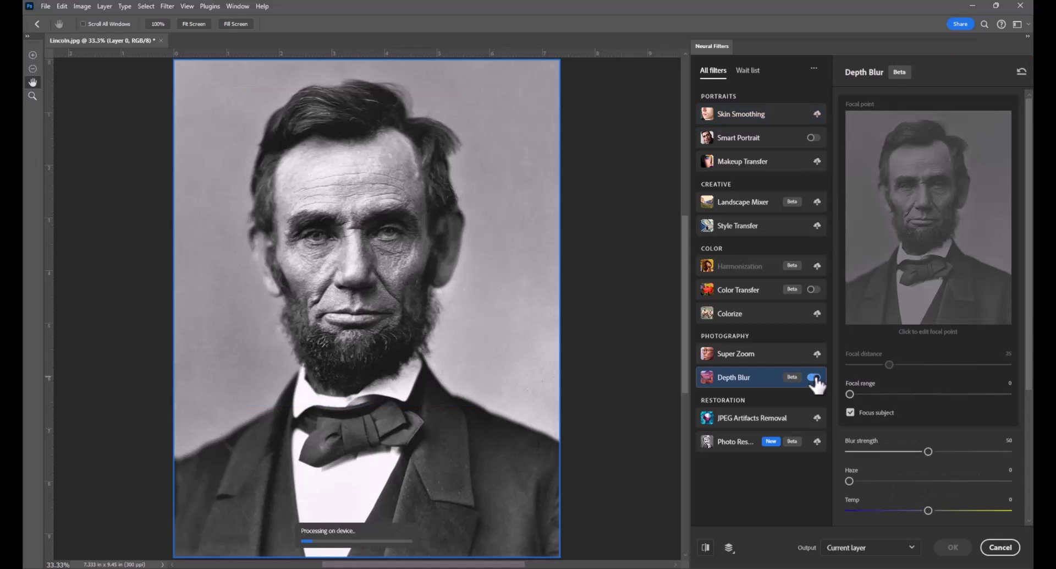
pyautogui.click(851, 413)
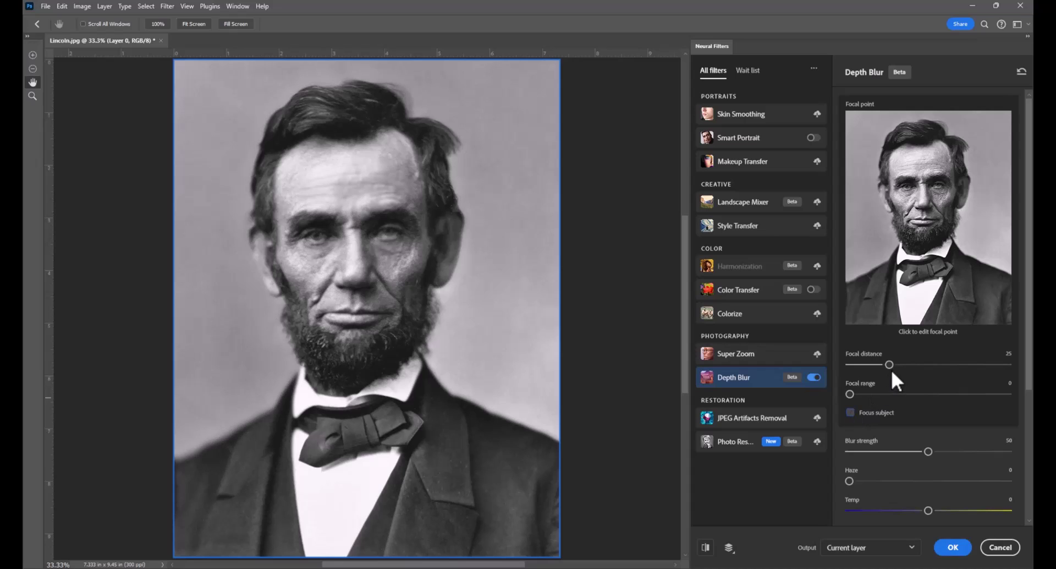
pyautogui.moveTo(863, 365); pyautogui.dragTo(861, 395)
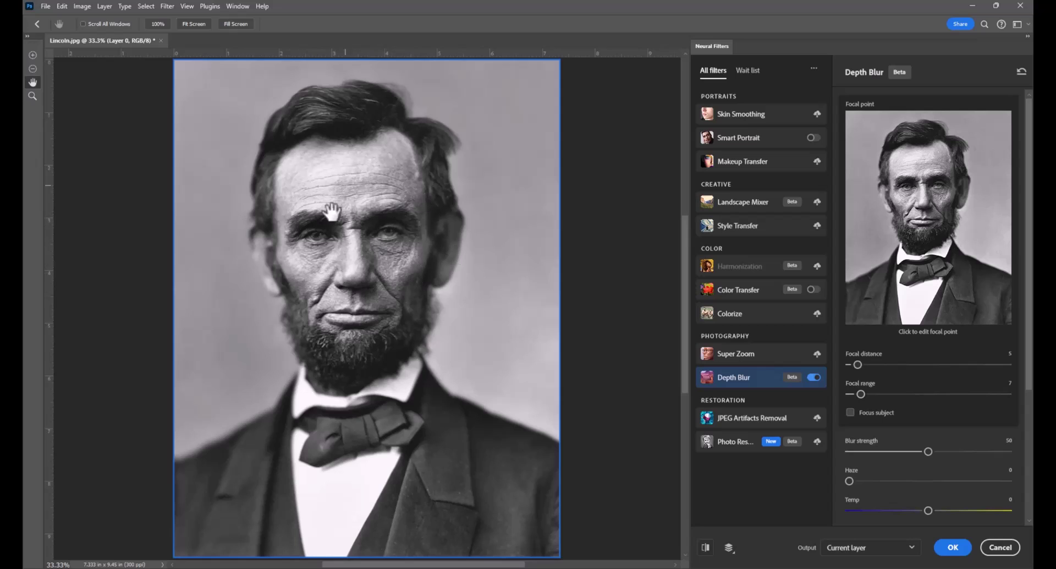
pyautogui.scroll(-3, 923, 460)
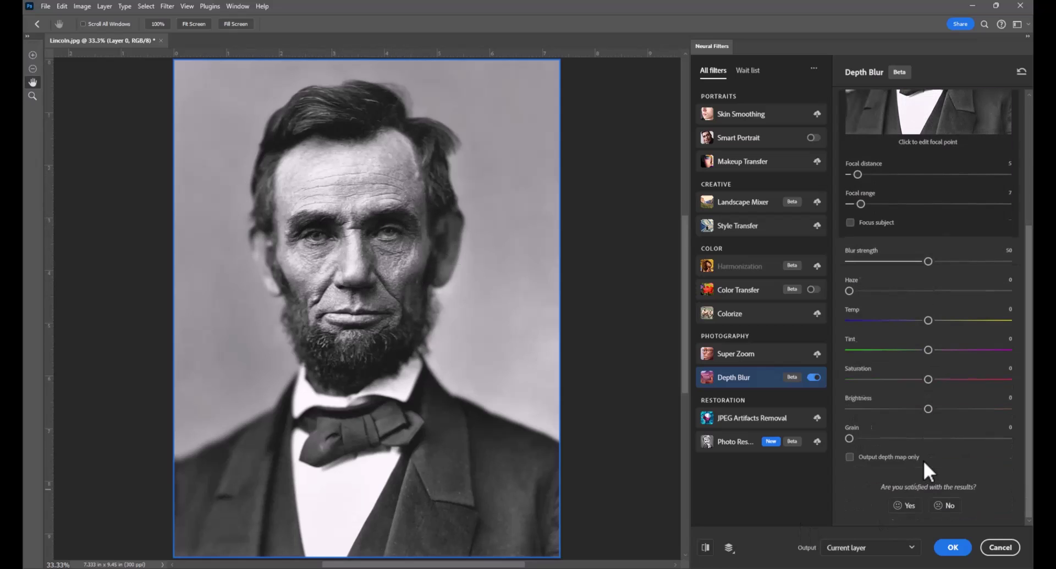
# - Output only the depth map to a new layer above the Background
pyautogui.click(850, 457)
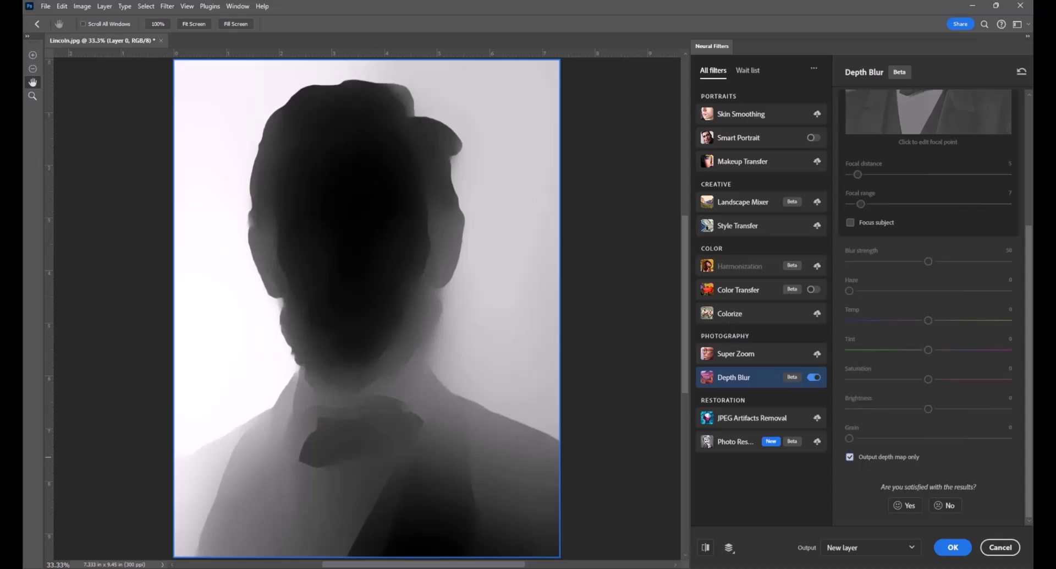
pyautogui.click(953, 547)
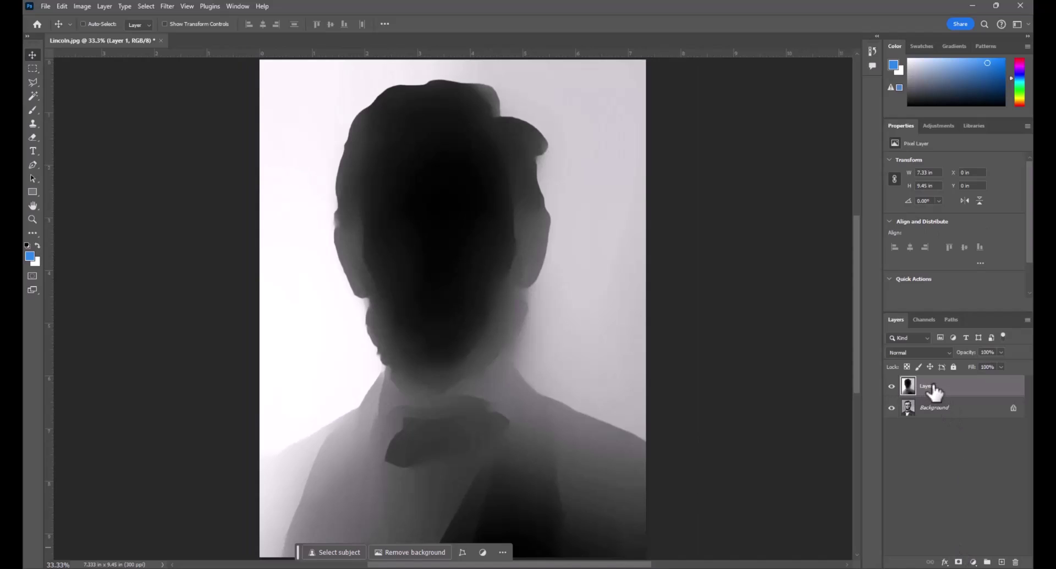
# - Rename Layer 1 to 'depth'
pyautogui.doubleClick(929, 385)
pyautogui.write('depth')
pyautogui.press('Return')
# - Invert the depth layer so the head is white on black
pyautogui.click(81, 8)
pyautogui.moveTo(97, 35)
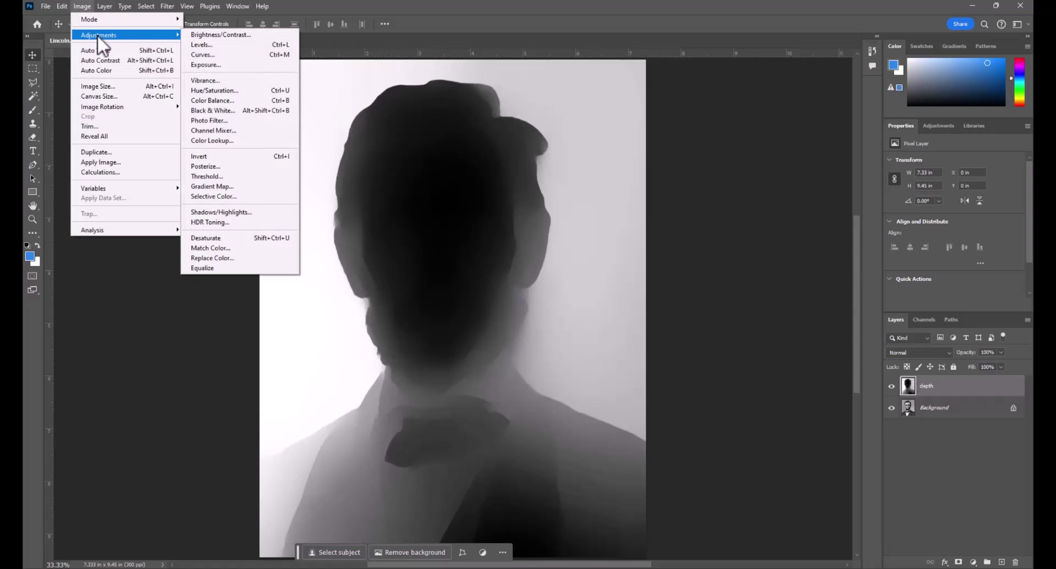
pyautogui.click(262, 156)
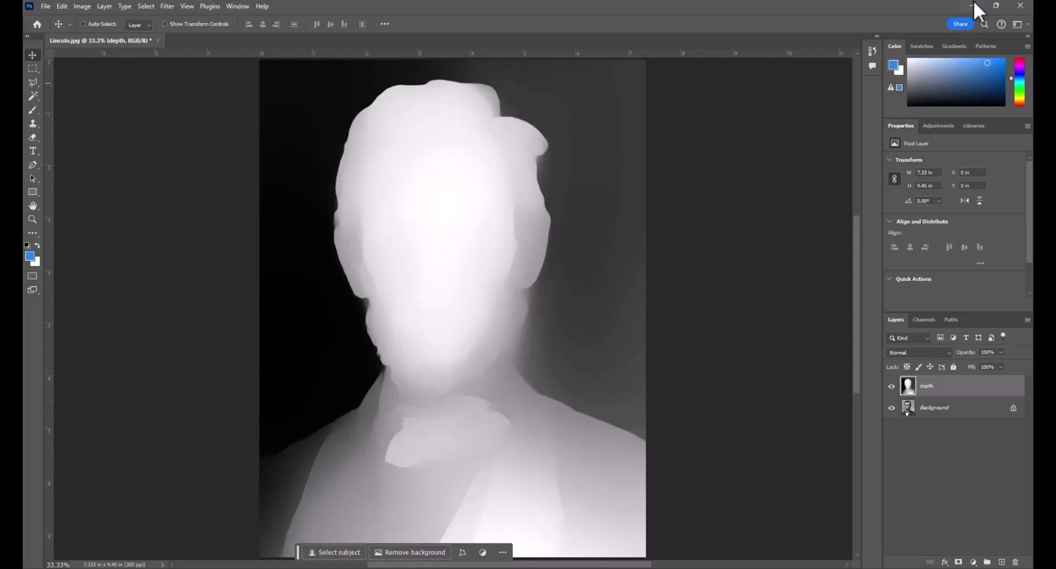
# - Back in After Effects, abandon importing LincolnDepth as a Composition and open the existing LincolnDepth comp
pyautogui.click(972, 4)
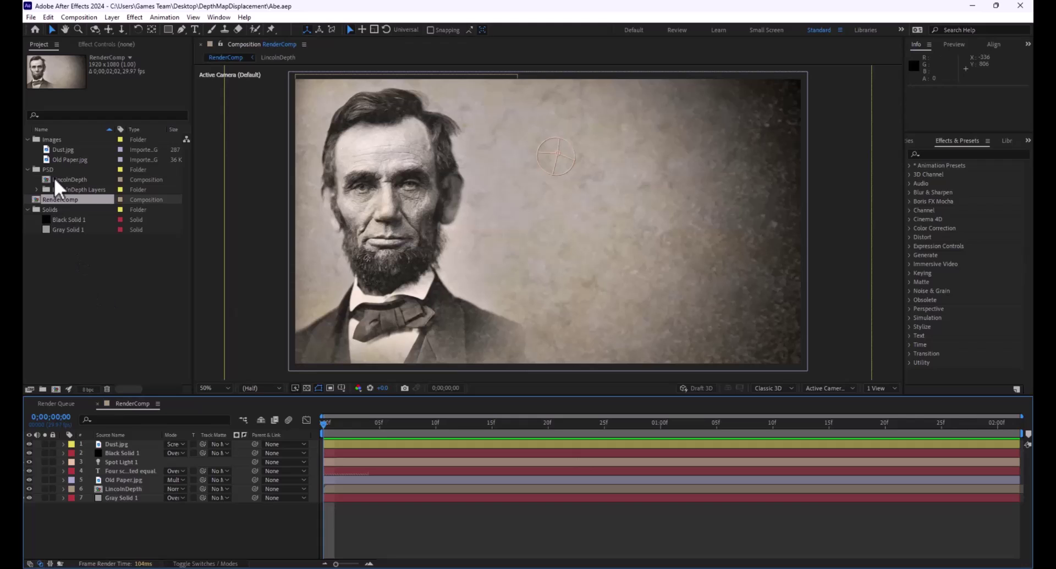
pyautogui.doubleClick(107, 309)
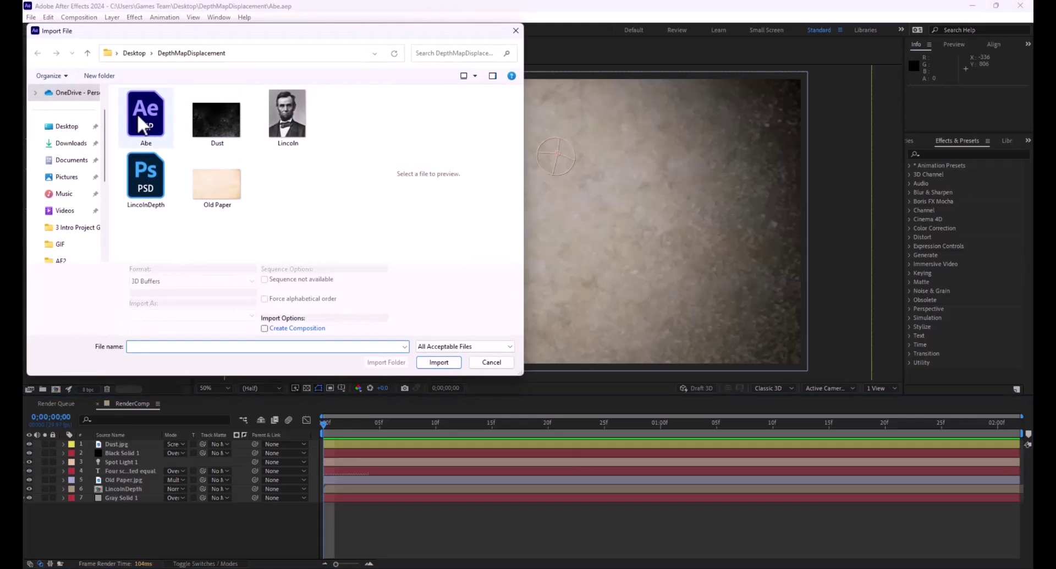
pyautogui.click(153, 173)
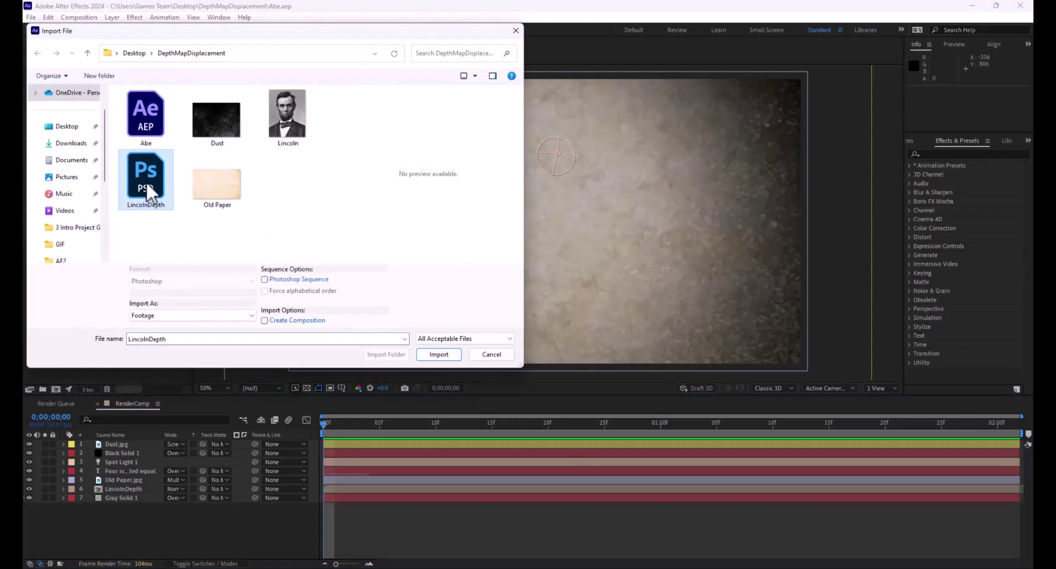
pyautogui.click(190, 315)
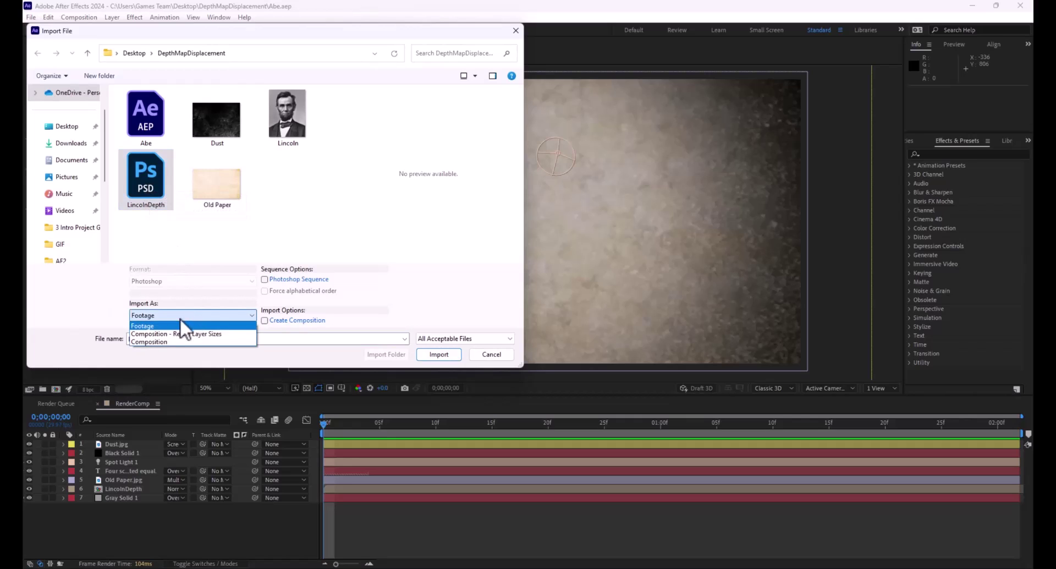
pyautogui.click(160, 342)
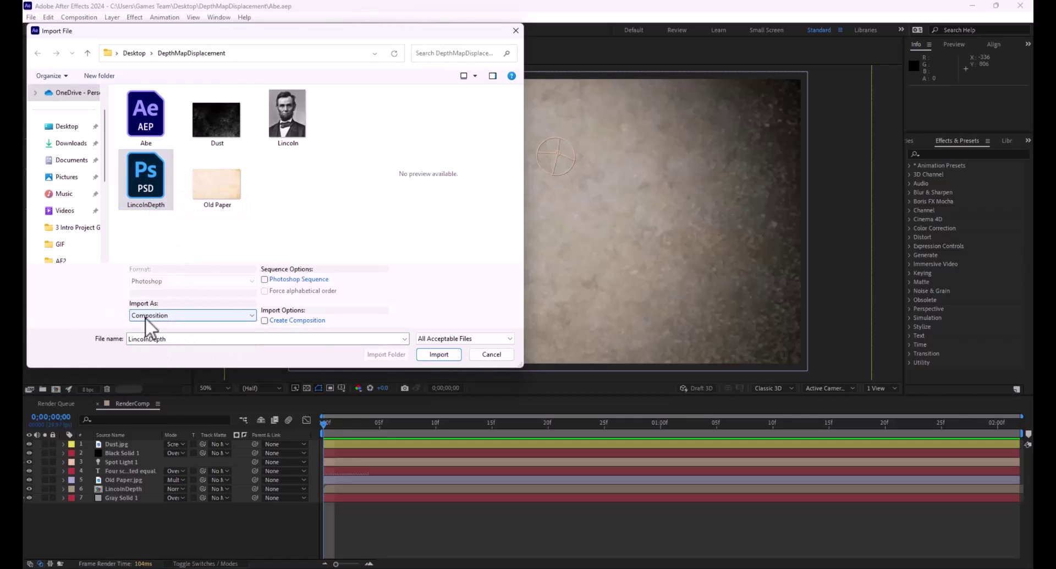
pyautogui.click(492, 354)
pyautogui.doubleClick(67, 180)
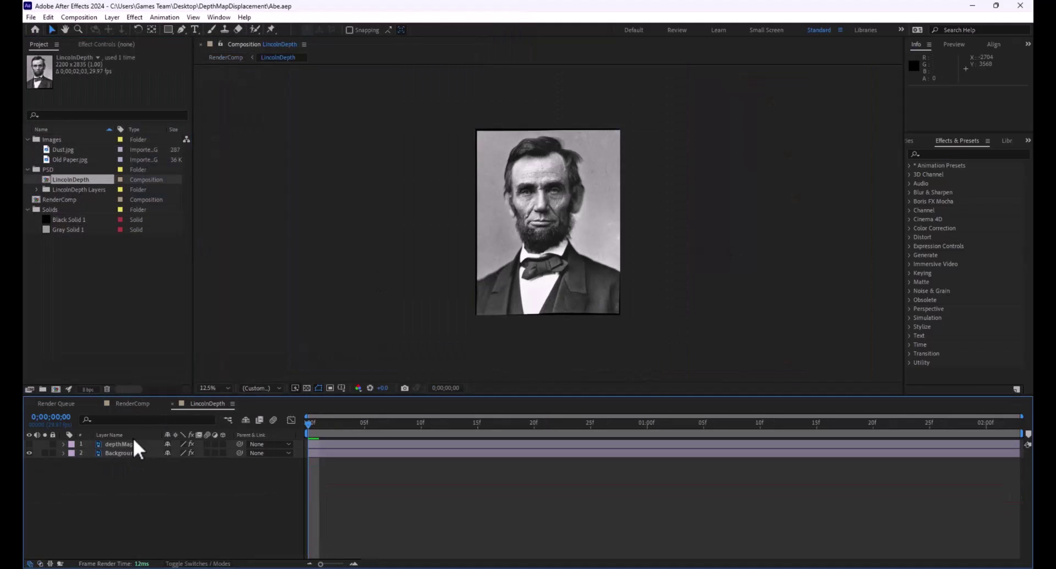
# - Delete the Displacement Map effect from the Background layer
pyautogui.click(30, 444)
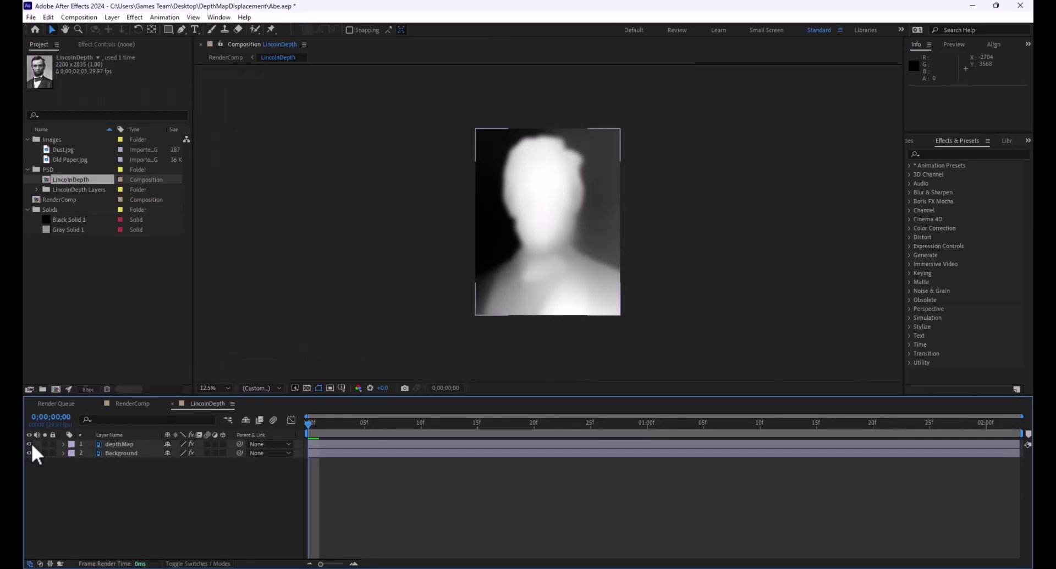
pyautogui.click(30, 444)
pyautogui.click(118, 452)
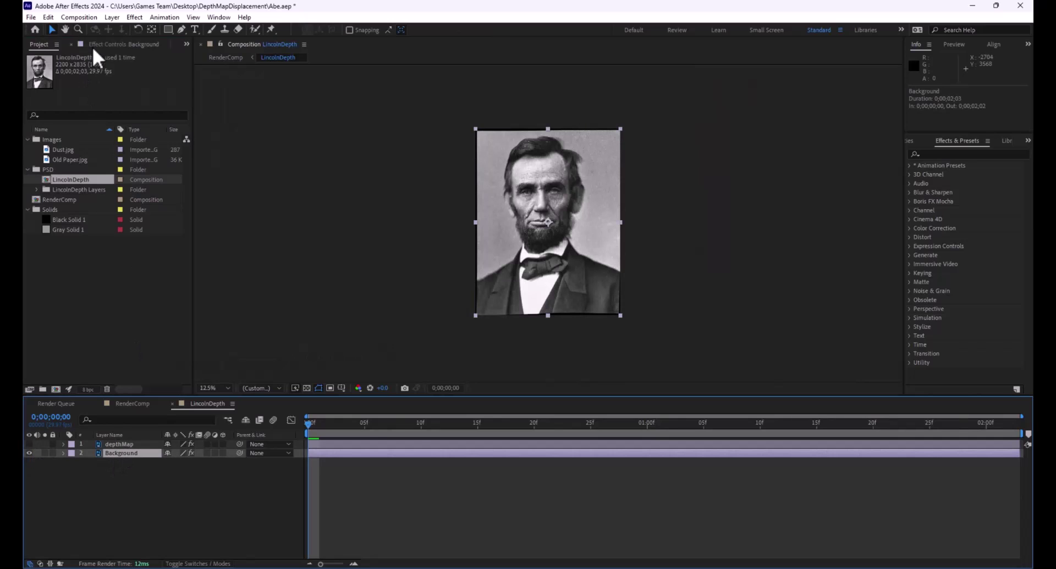
pyautogui.click(94, 45)
pyautogui.click(66, 65)
pyautogui.press('Delete')
# - Delete depthMap's effect, leave depthMap hidden, and zoom the comp view to 25%
pyautogui.click(119, 444)
pyautogui.click(70, 66)
pyautogui.press('Delete')
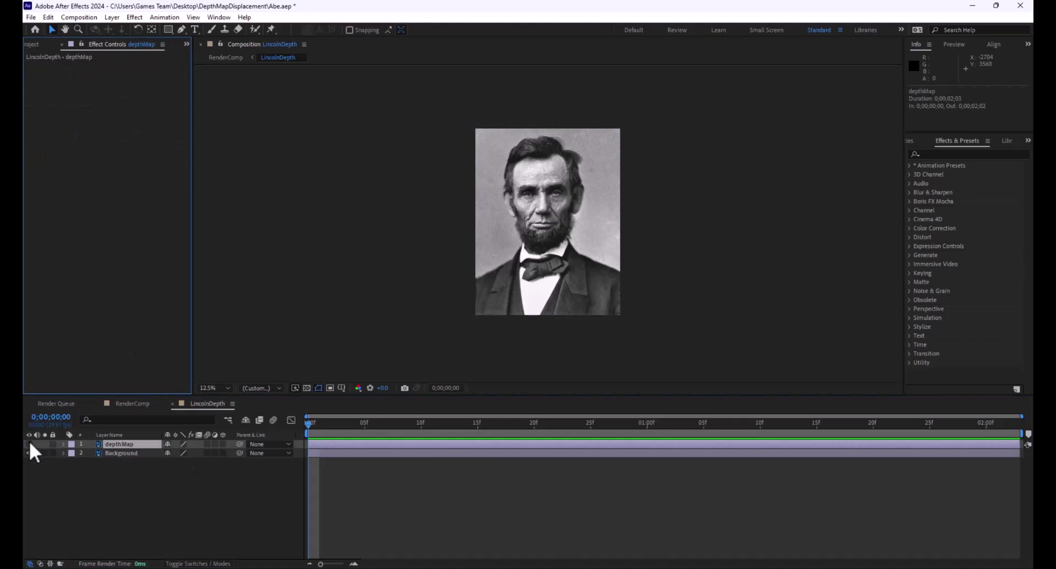
pyautogui.click(28, 443)
pyautogui.scroll(2, 670, 296)
pyautogui.scroll(-2, 669, 296)
pyautogui.click(127, 453)
pyautogui.click(28, 444)
pyautogui.scroll(2, 645, 259)
pyautogui.scroll(-2, 645, 261)
pyautogui.press('.')
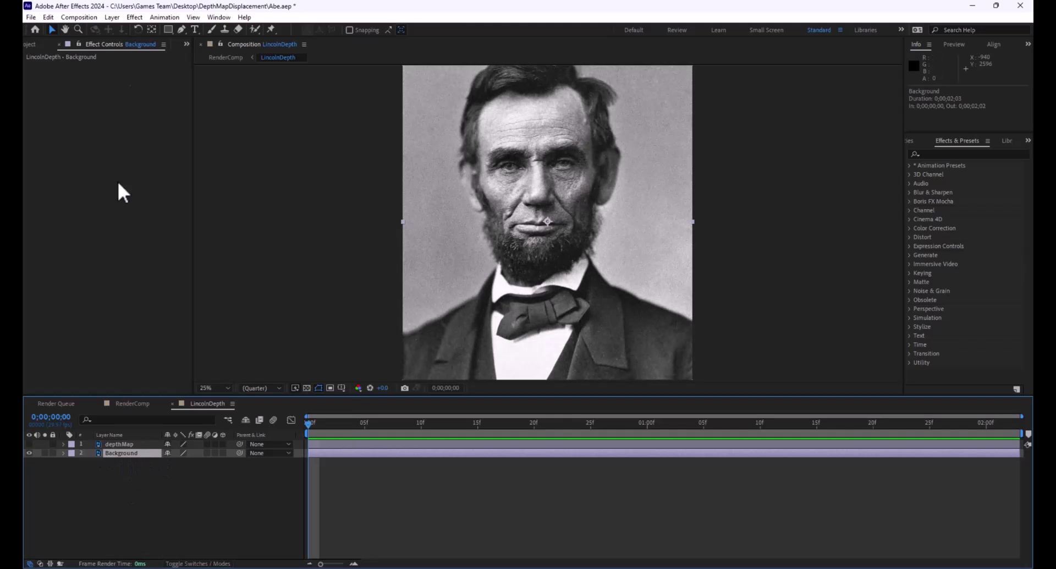
# - Apply Displacement Map to Background with depthMap as the displacement layer
pyautogui.click(134, 17)
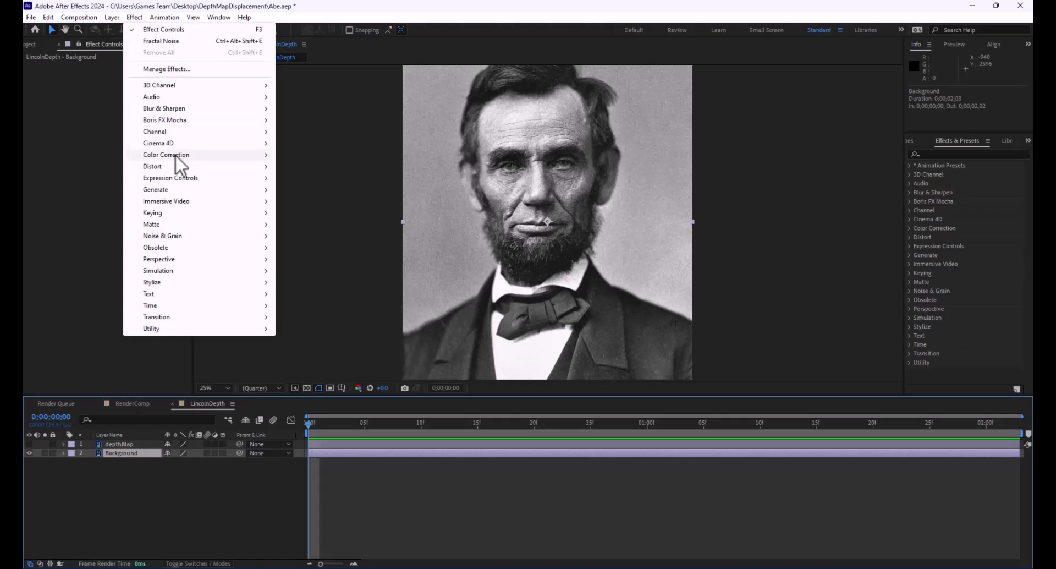
pyautogui.moveTo(182, 167)
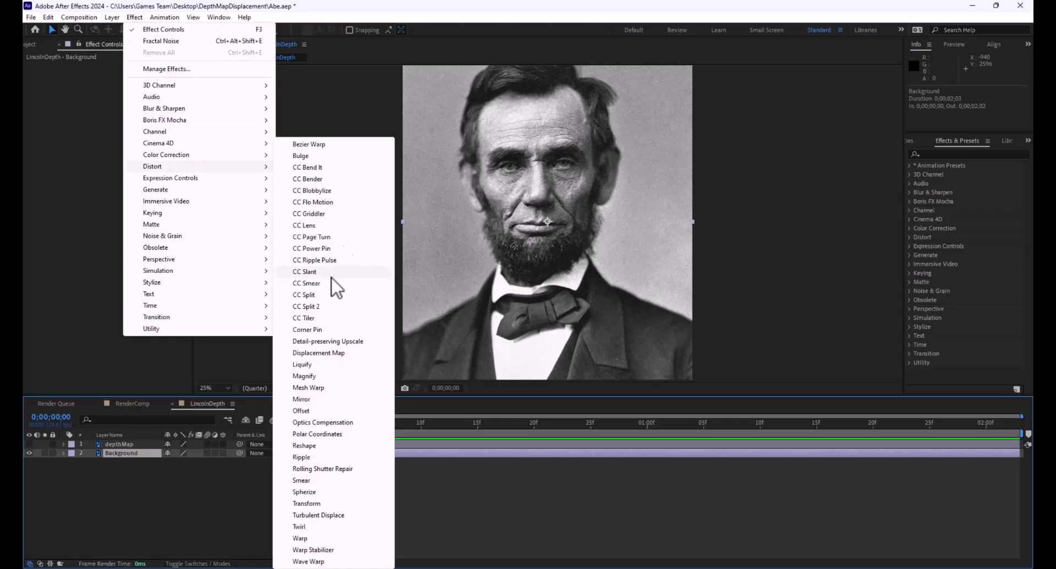
pyautogui.click(339, 352)
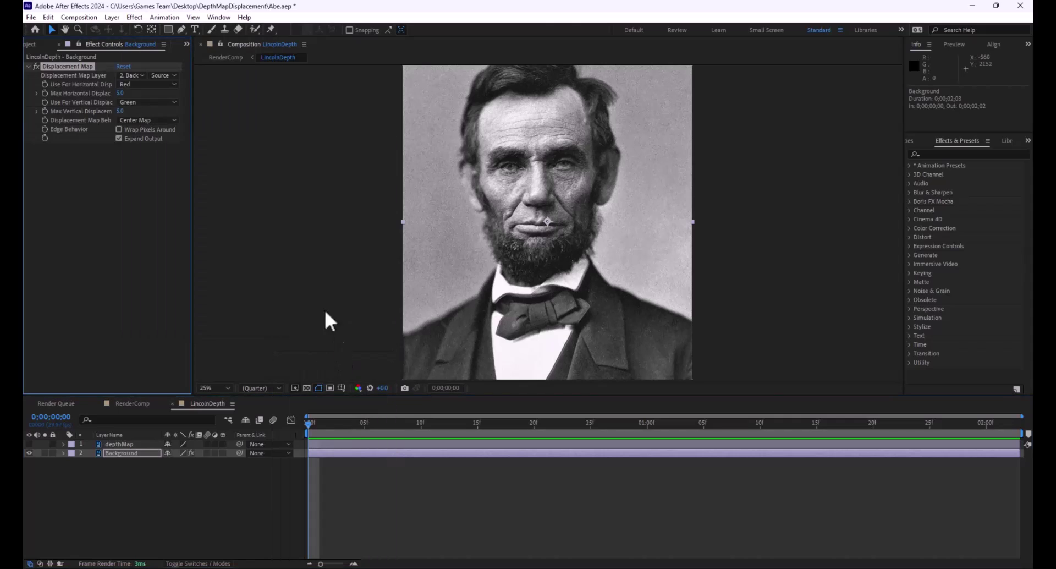
pyautogui.click(142, 77)
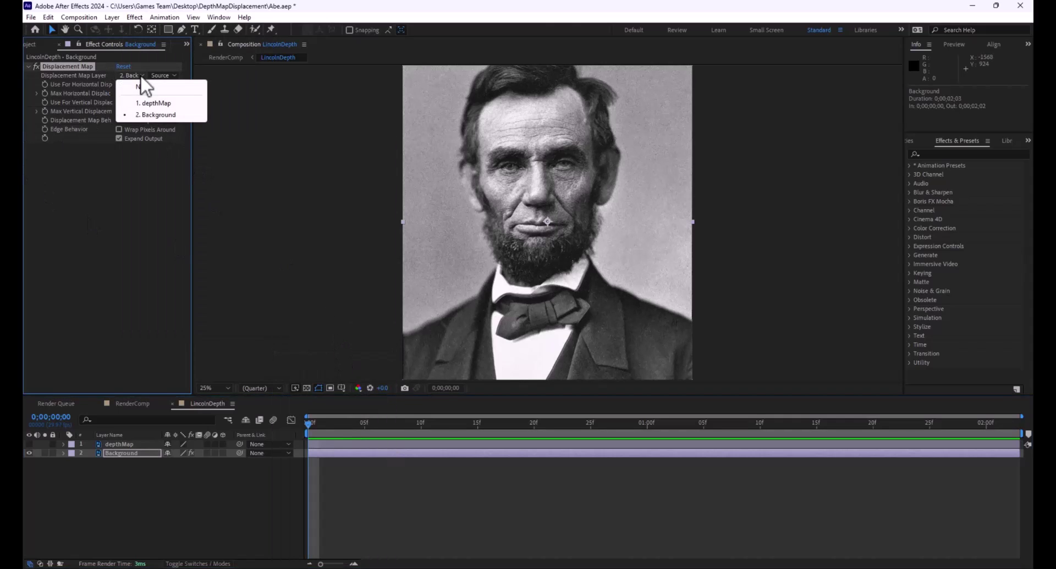
pyautogui.click(156, 103)
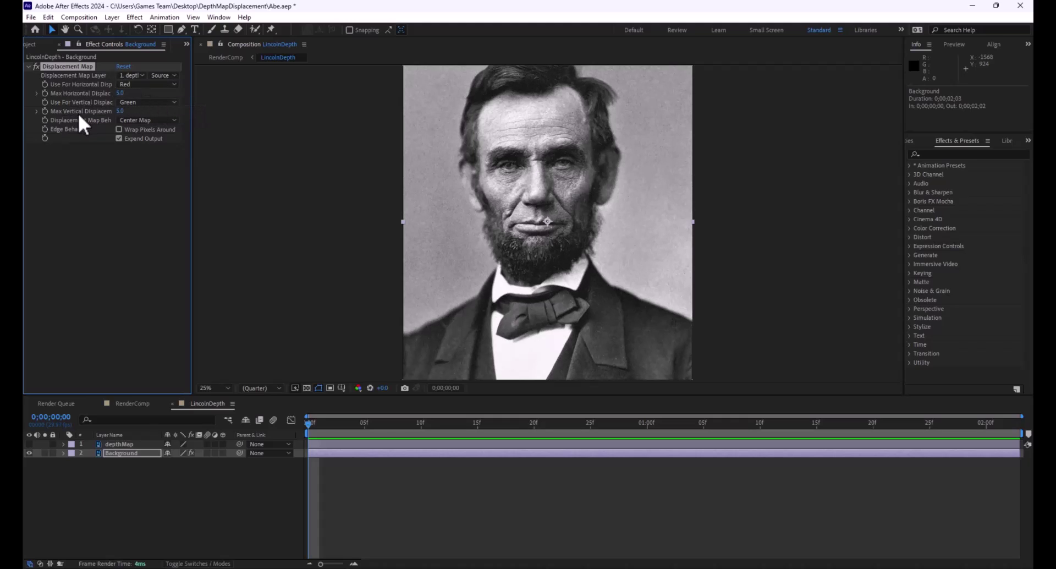
# - Set Max Horizontal Displacement to 1.0 and Max Vertical Displacement to 138.0
pyautogui.moveTo(121, 95); pyautogui.dragTo(145, 110)
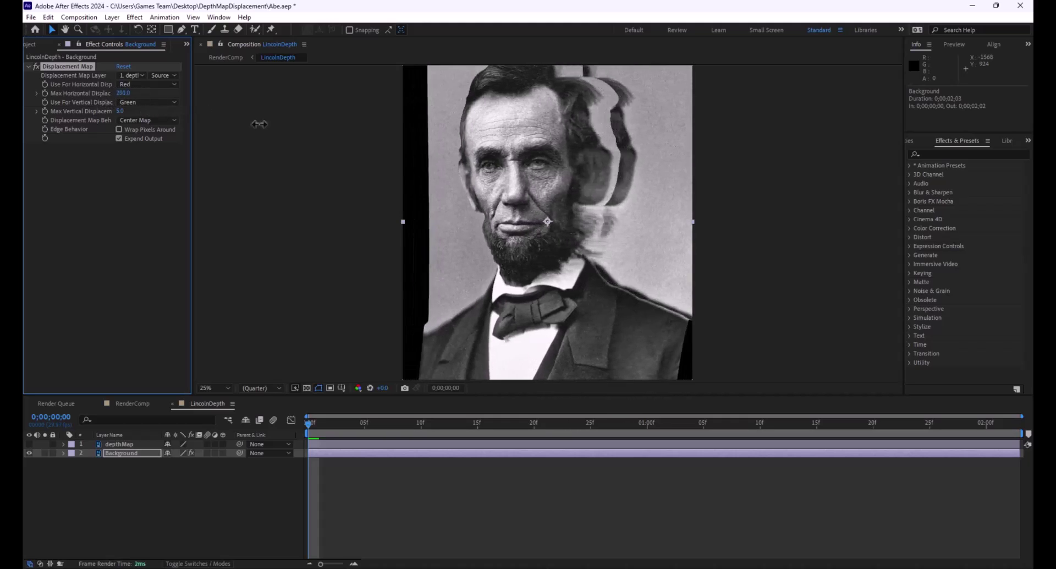
pyautogui.moveTo(259, 124); pyautogui.dragTo(215, 190)
pyautogui.moveTo(121, 111); pyautogui.dragTo(212, 122)
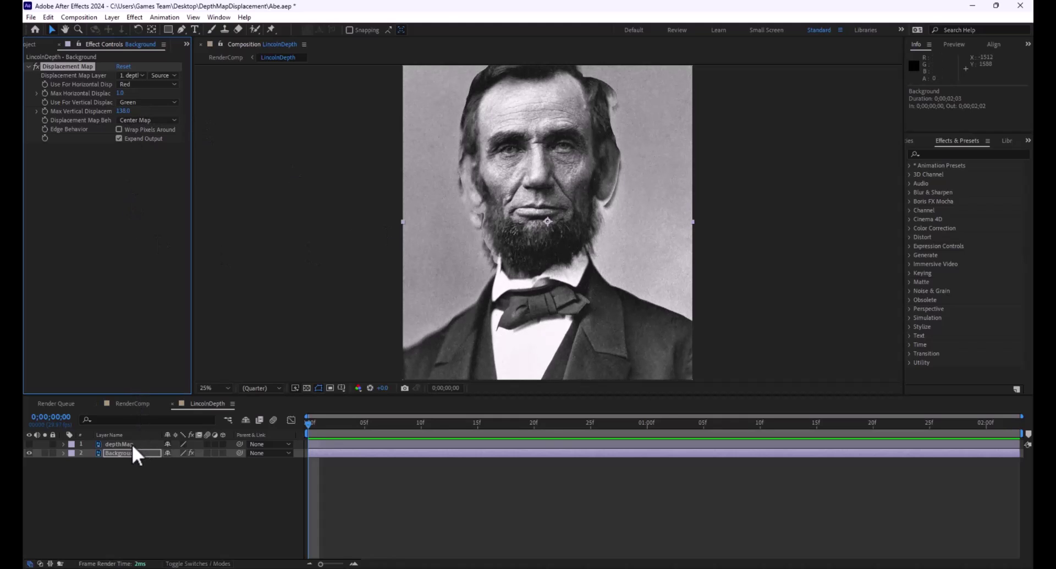
# - Add a Fast Box Blur with blur radius 15.0 to the depthMap layer
pyautogui.click(113, 443)
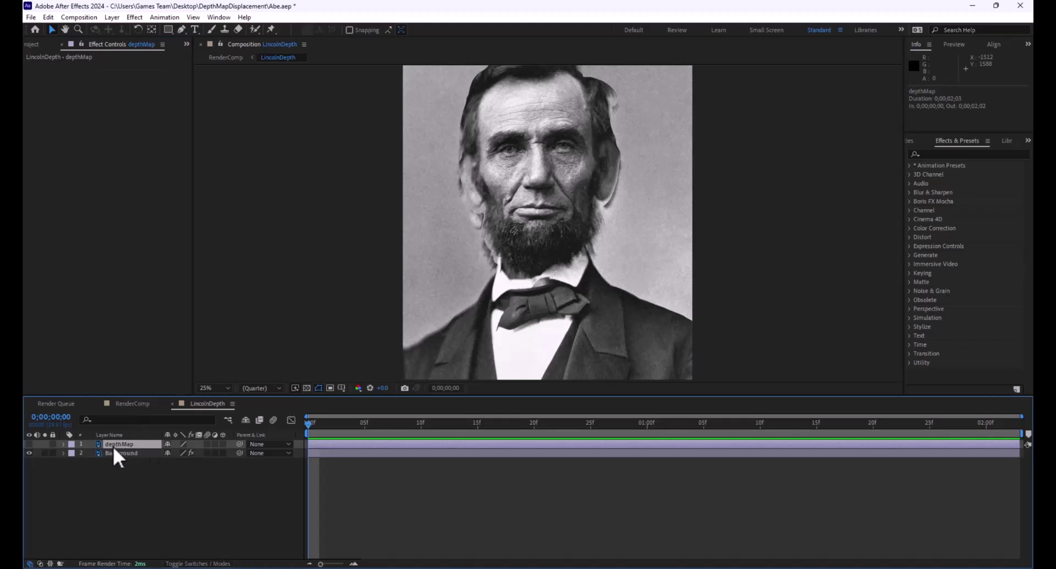
pyautogui.click(132, 18)
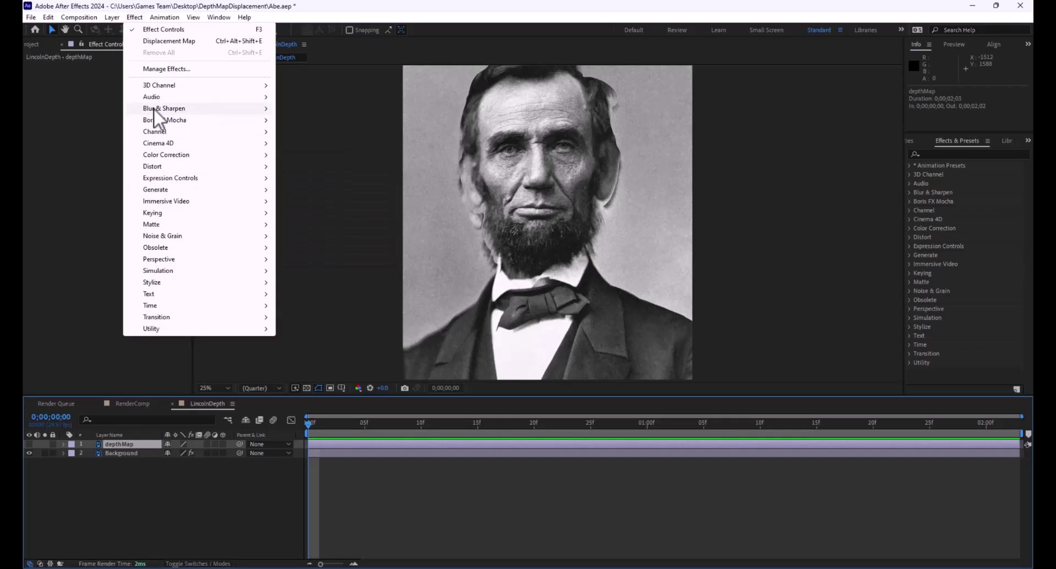
pyautogui.moveTo(153, 107)
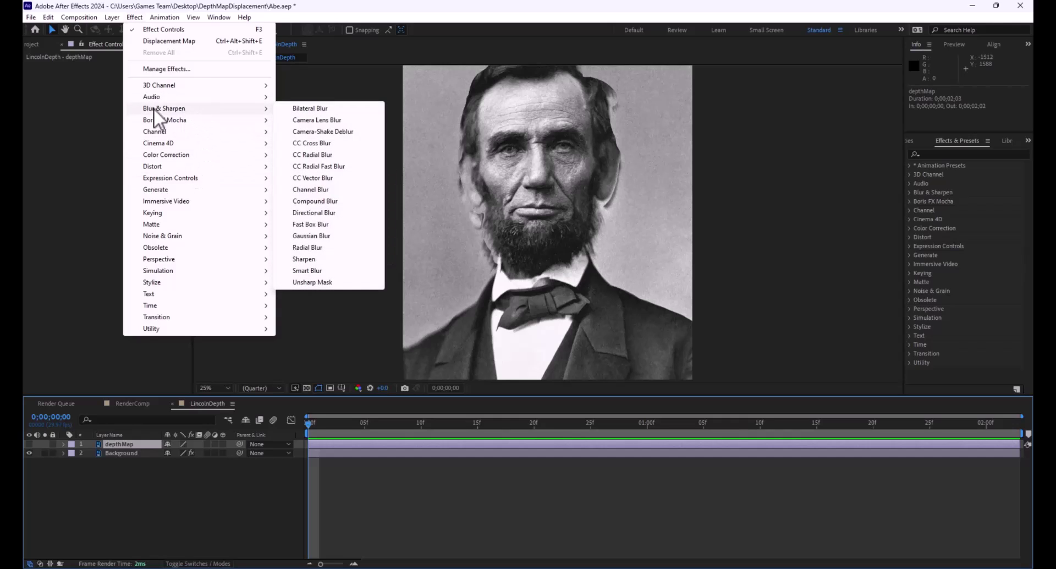
pyautogui.click(308, 224)
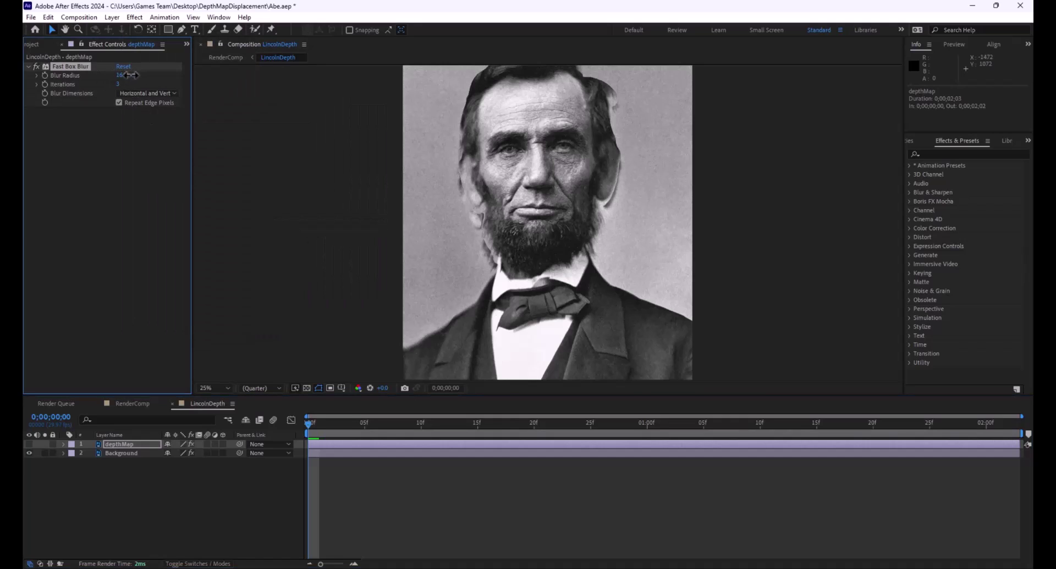
pyautogui.moveTo(126, 75); pyautogui.dragTo(130, 74)
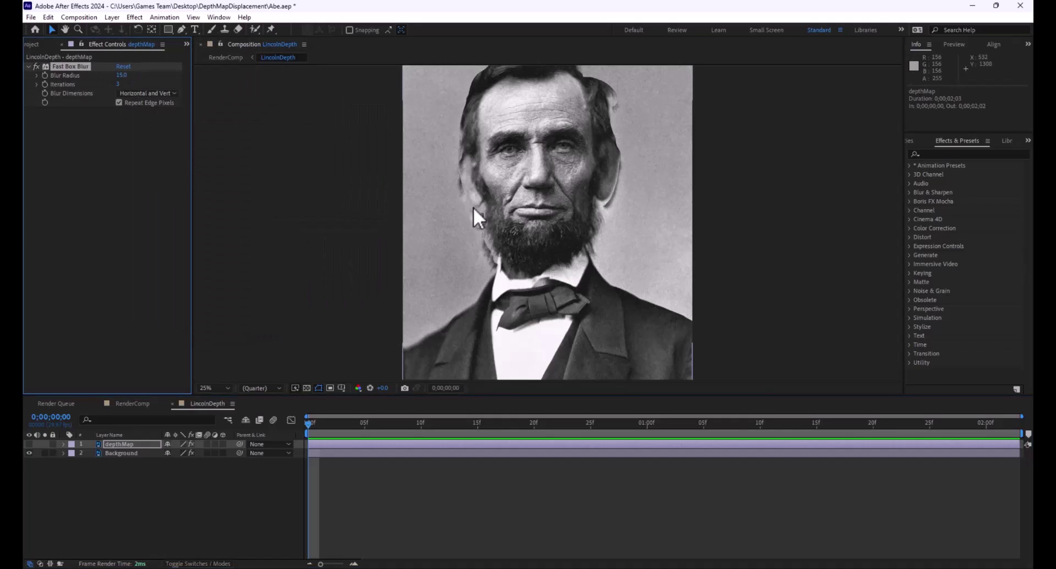
pyautogui.click(122, 454)
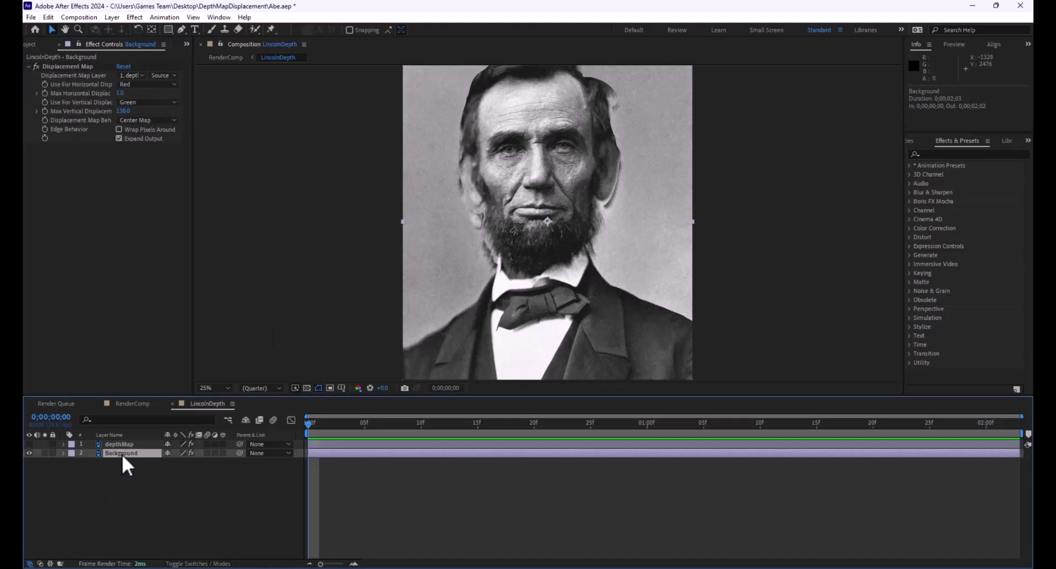
# - Use depthMap's Effects & Masks as the displacement source and test horizontal and vertical amounts
pyautogui.click(170, 75)
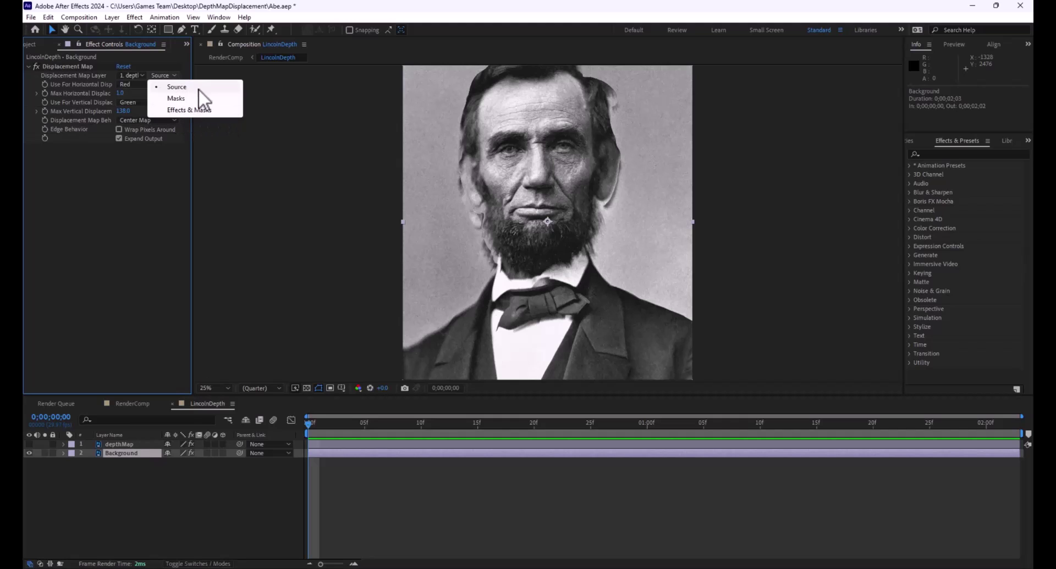
pyautogui.click(177, 110)
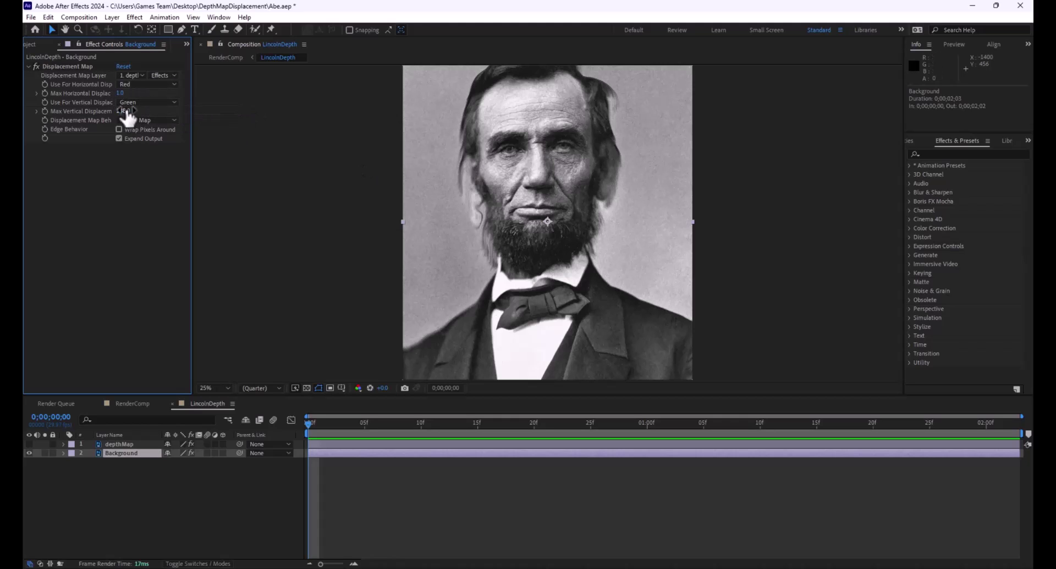
pyautogui.moveTo(122, 111); pyautogui.dragTo(44, 107)
pyautogui.moveTo(121, 93); pyautogui.dragTo(133, 110)
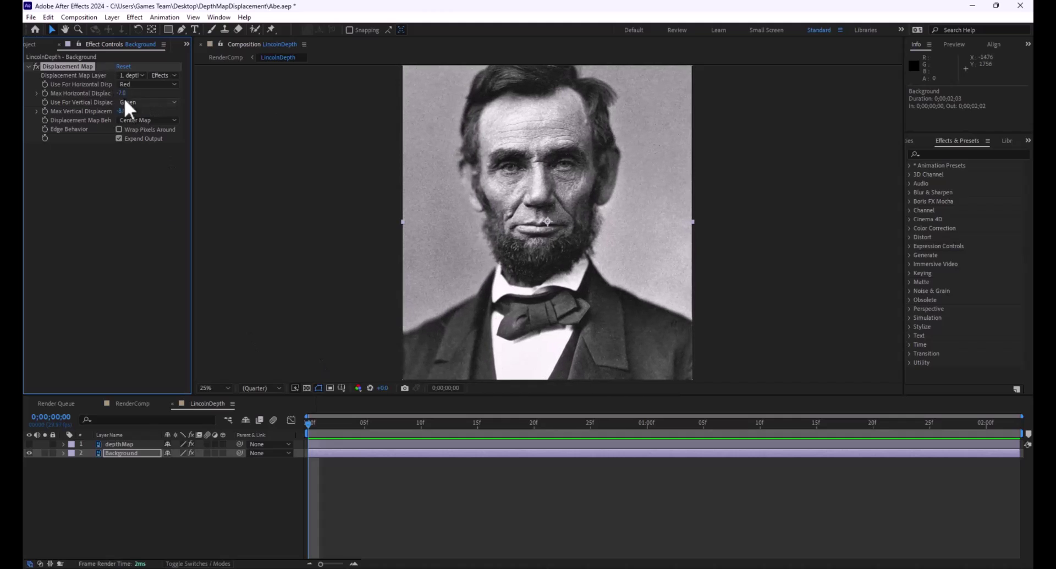
pyautogui.click(122, 93)
pyautogui.write('0')
pyautogui.press('Return')
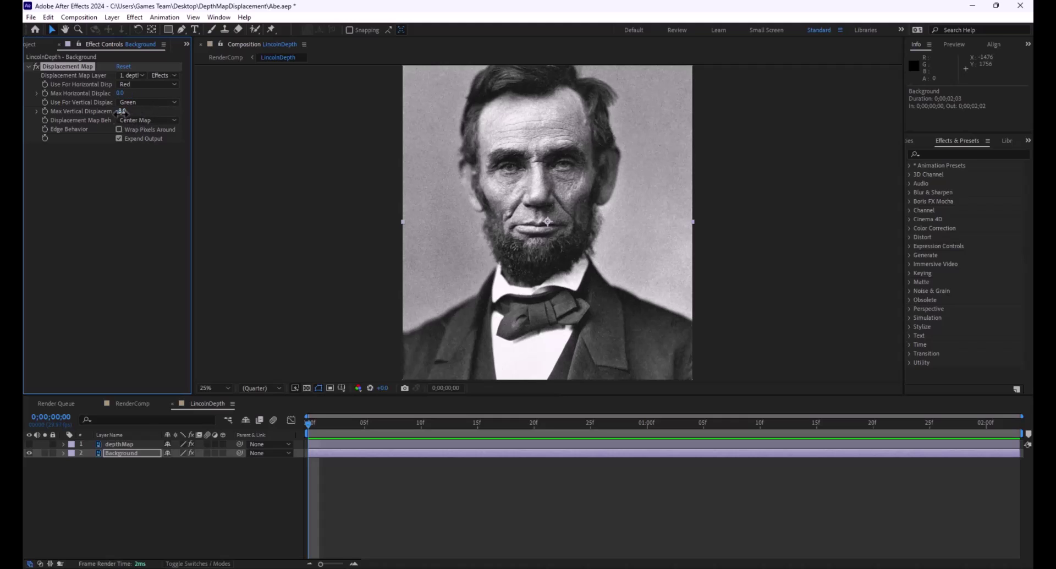
pyautogui.press('Return')
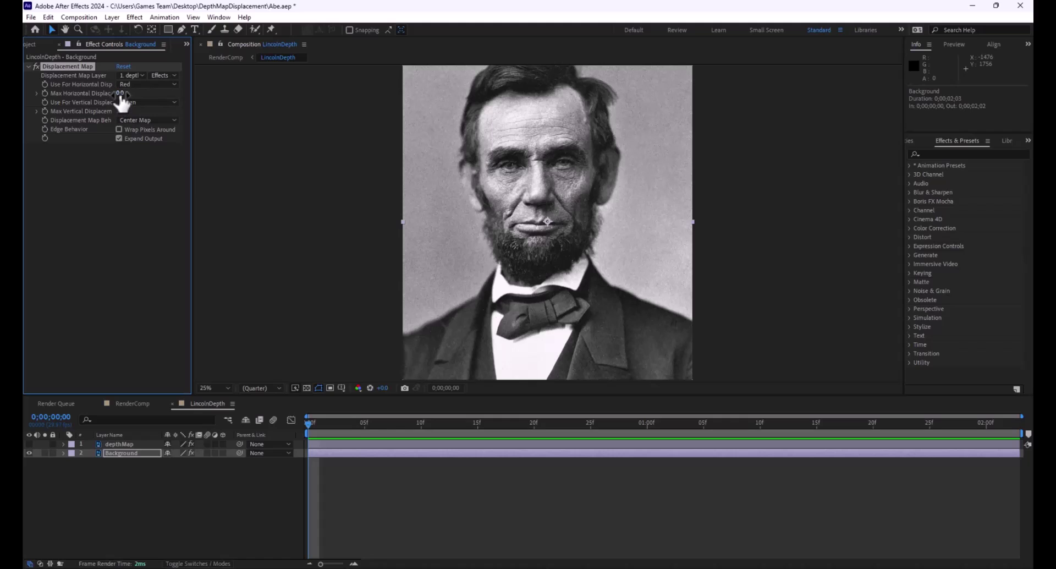
pyautogui.moveTo(121, 93); pyautogui.dragTo(144, 109)
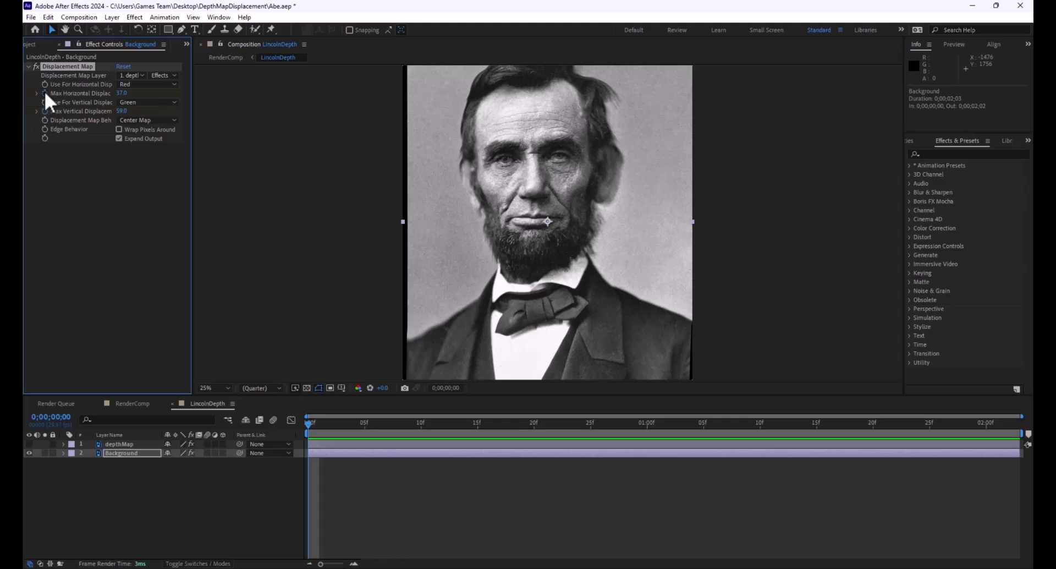
pyautogui.moveTo(343, 431); pyautogui.dragTo(750, 443)
# - Settle displacement at 13 horizontal and 59 vertical, checking frames, then show RenderComp
pyautogui.click(121, 93)
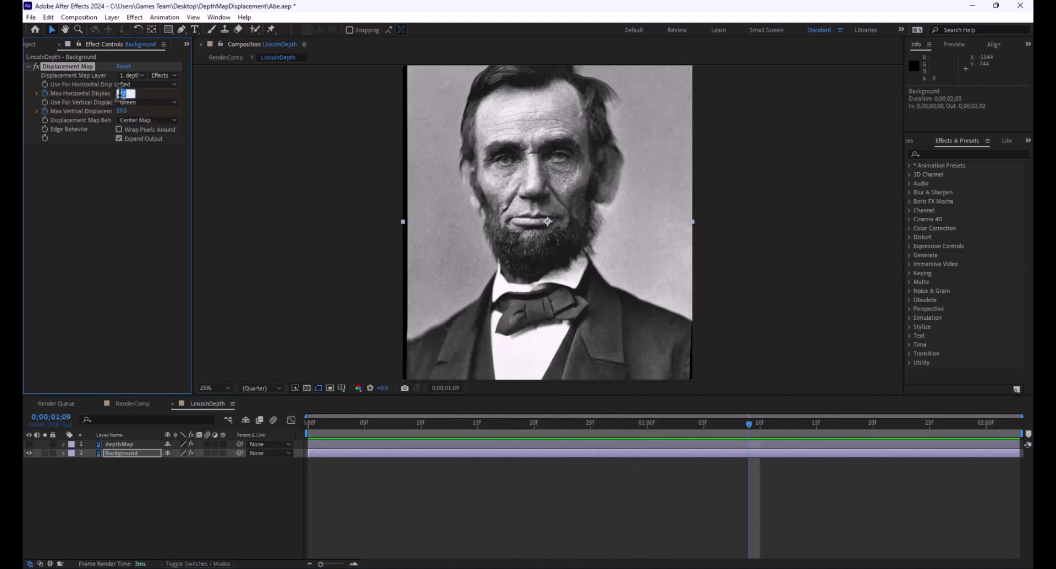
pyautogui.write('0')
pyautogui.press('Return')
pyautogui.click(123, 111)
pyautogui.write('5')
pyautogui.press('Return')
pyautogui.moveTo(738, 423); pyautogui.dragTo(351, 458)
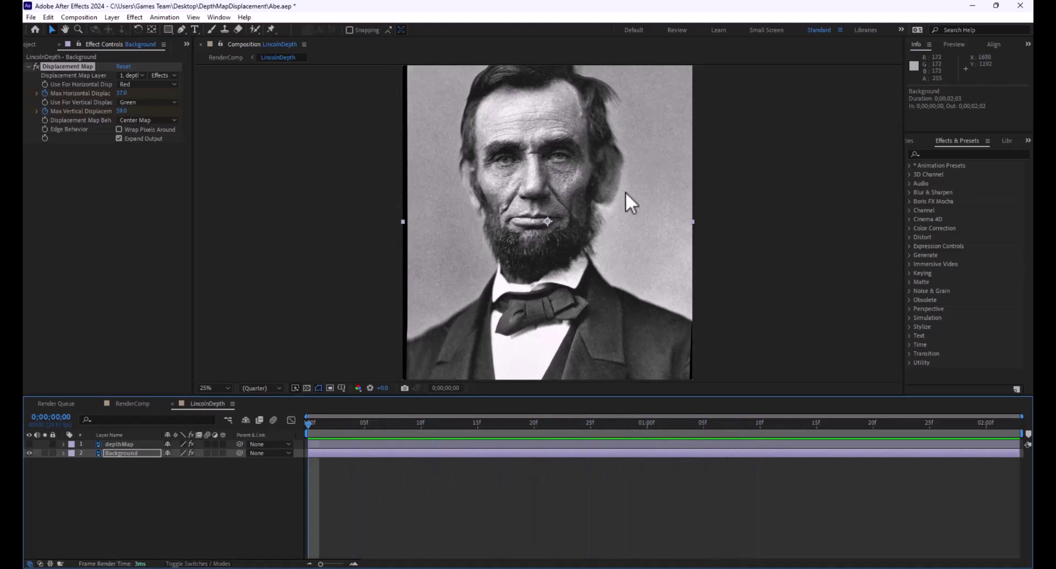
pyautogui.moveTo(120, 93); pyautogui.dragTo(113, 93)
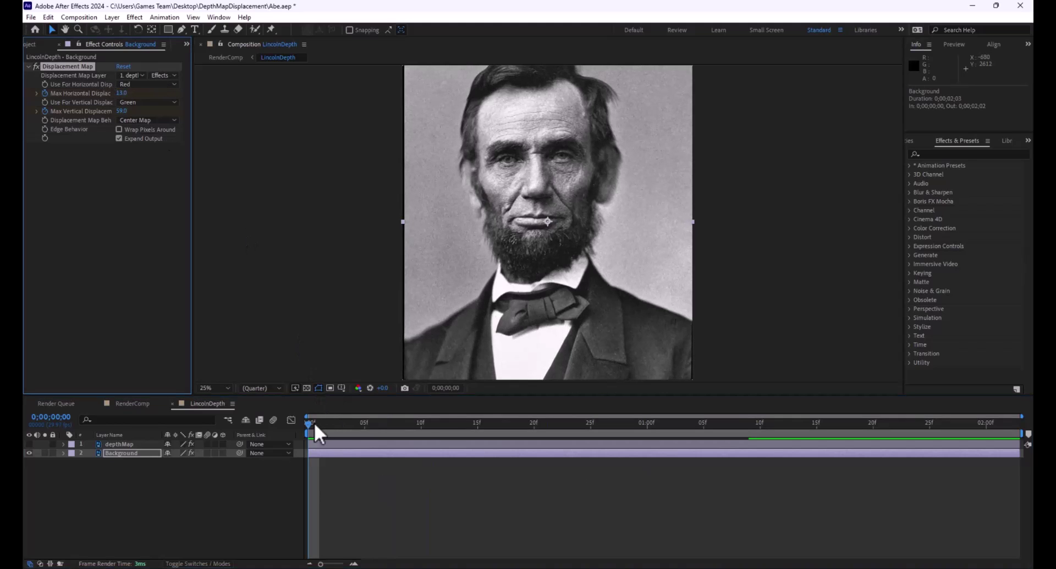
pyautogui.moveTo(315, 423); pyautogui.dragTo(131, 486)
pyautogui.click(117, 404)
# - Create a new composition, Comp 1, with an adjusted duration
pyautogui.click(122, 445)
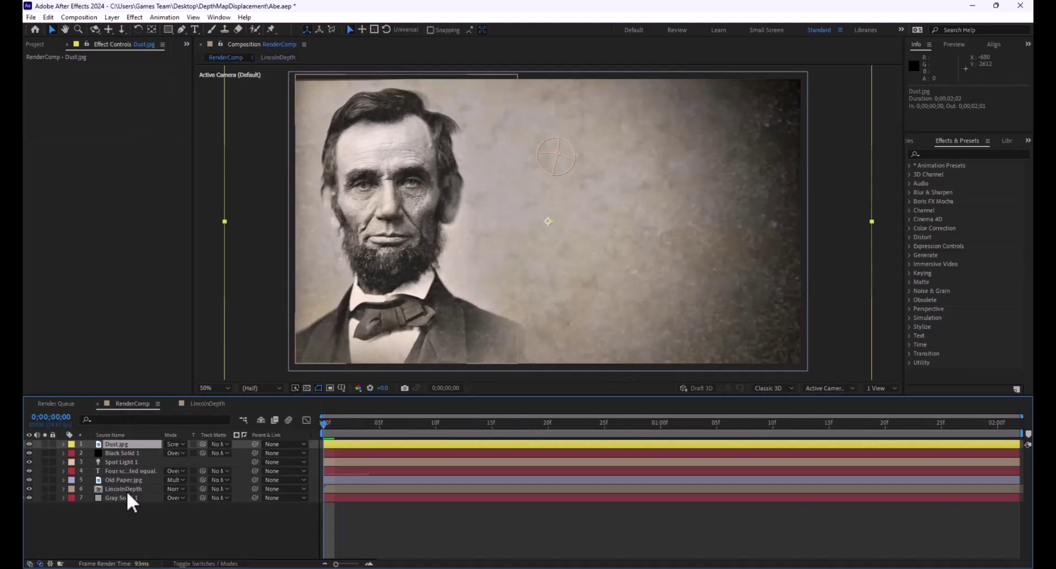
pyautogui.click(198, 403)
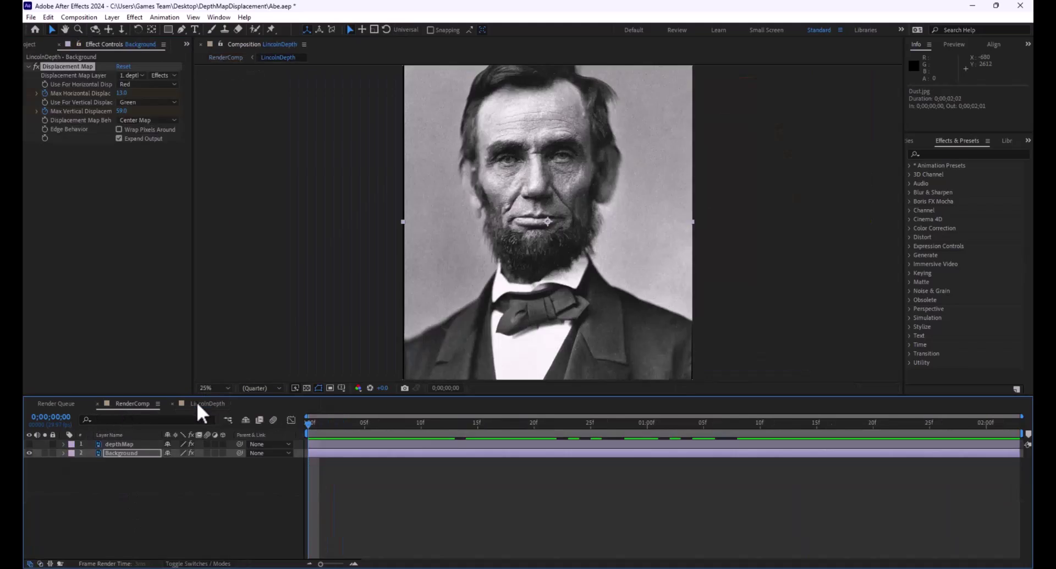
pyautogui.click(31, 45)
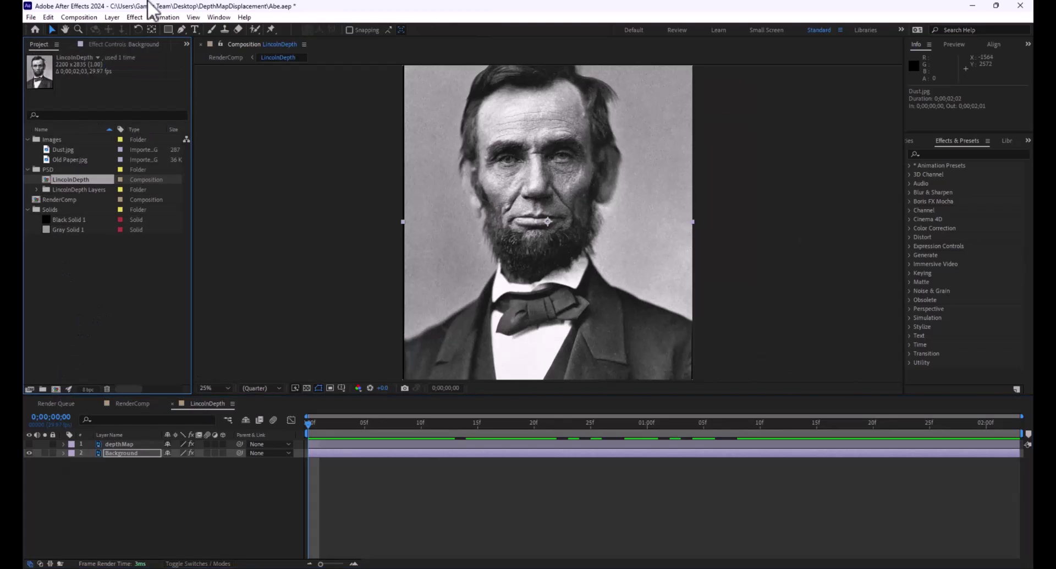
pyautogui.click(79, 17)
pyautogui.click(93, 29)
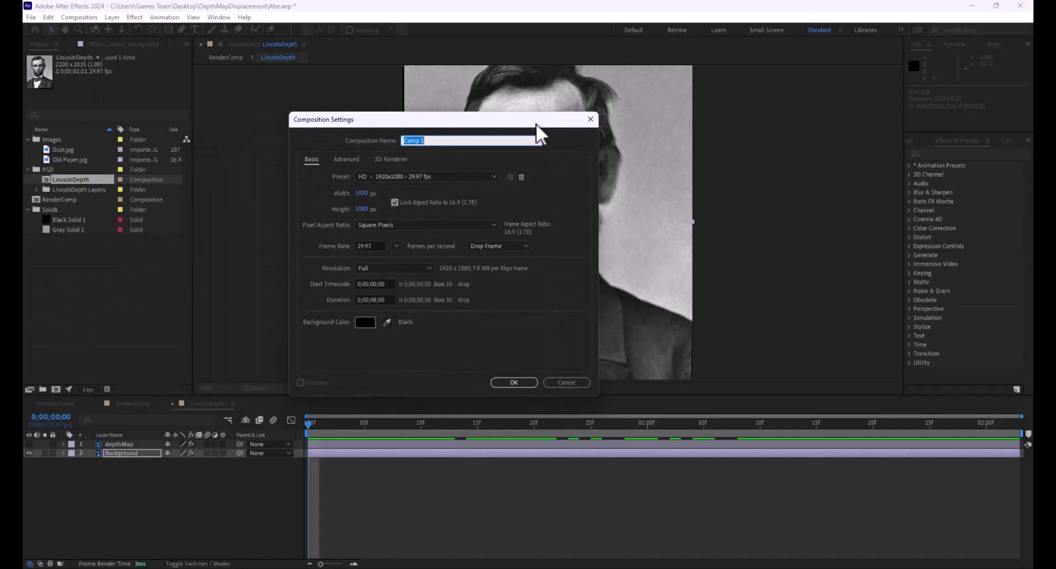
pyautogui.click(373, 299)
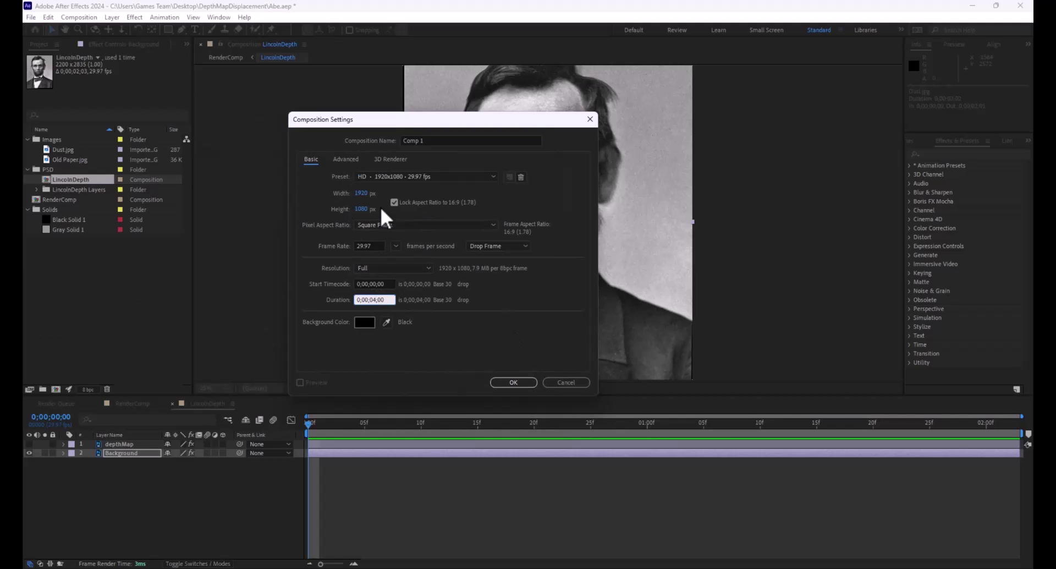
pyautogui.click(512, 382)
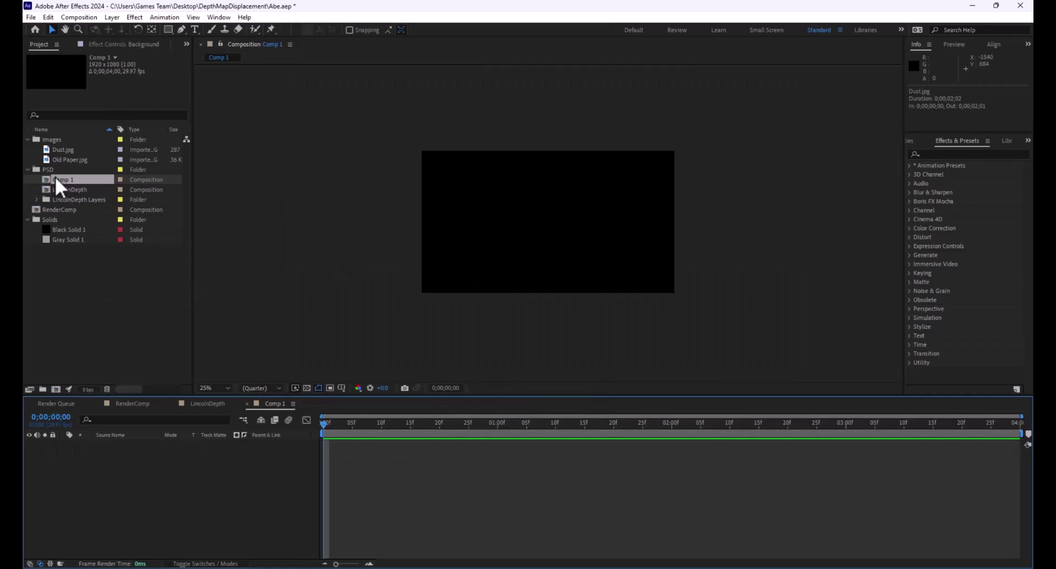
# - Place LincolnDepth into Comp 1 and scale it to 44%
pyautogui.moveTo(55, 176); pyautogui.dragTo(49, 256)
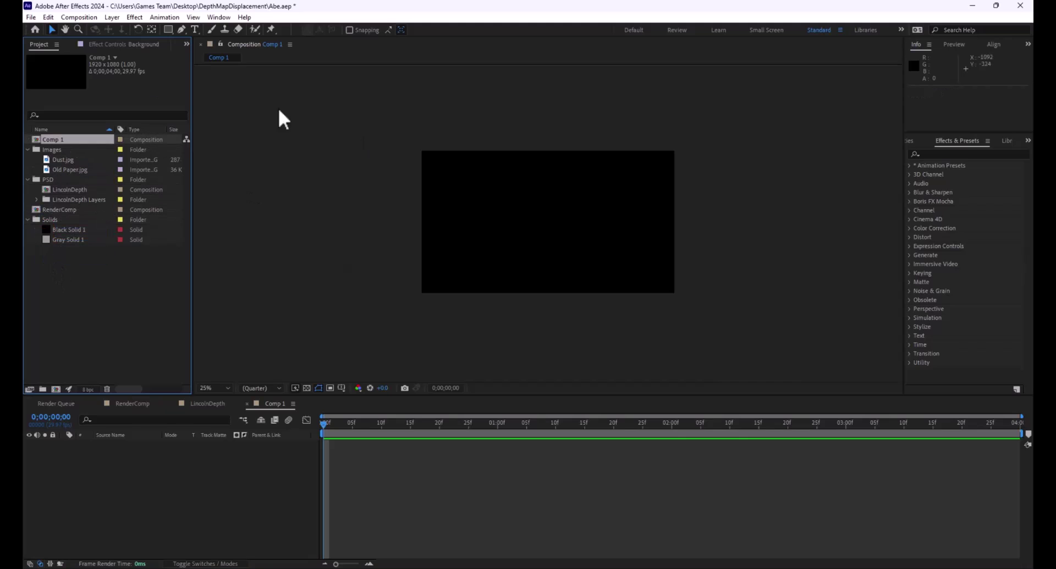
pyautogui.click(50, 190)
pyautogui.click(199, 404)
pyautogui.click(272, 404)
pyautogui.moveTo(45, 184); pyautogui.dragTo(483, 224)
pyautogui.press(',')
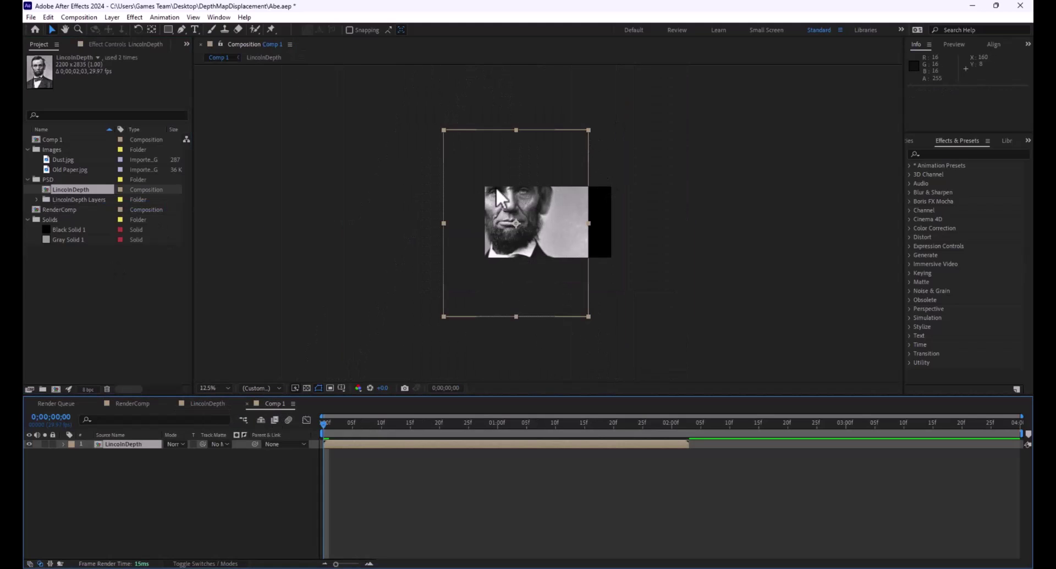
pyautogui.press('s')
pyautogui.moveTo(187, 459); pyautogui.dragTo(167, 455)
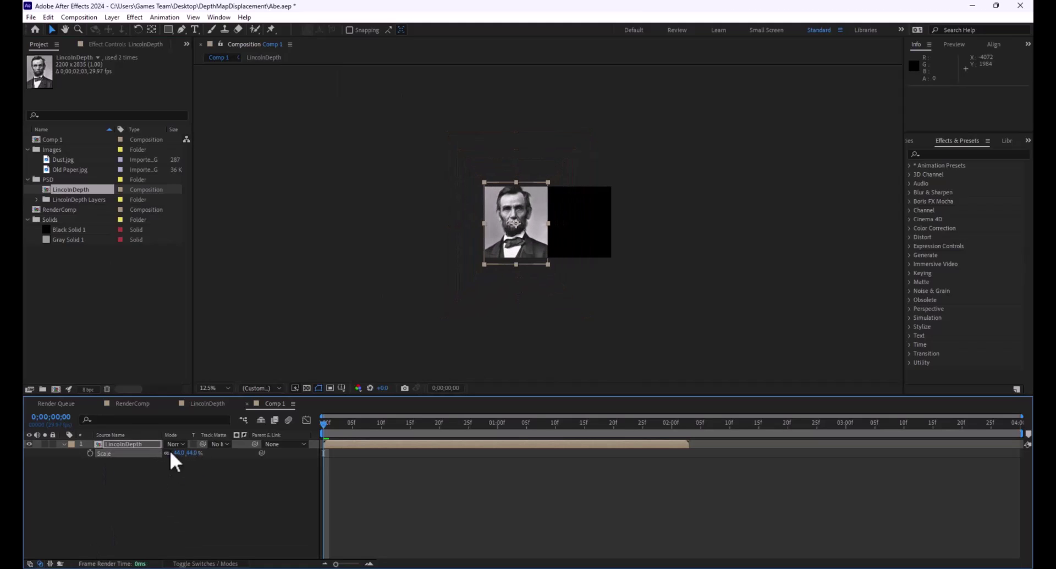
pyautogui.press('.')
# - Trim Comp 1 to a roughly two-second work area and preview it
pyautogui.moveTo(313, 416); pyautogui.dragTo(690, 428)
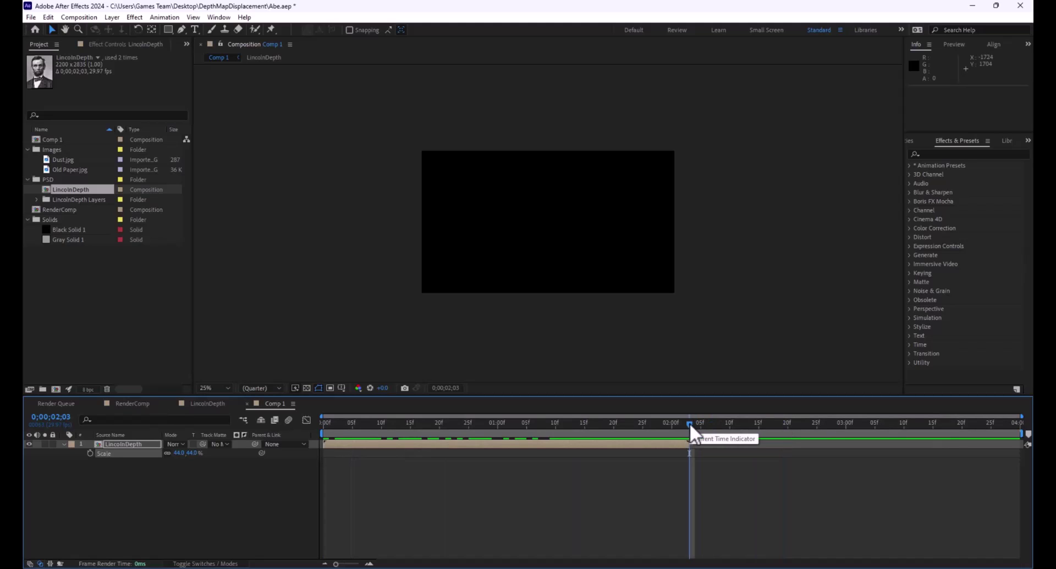
pyautogui.press('n')
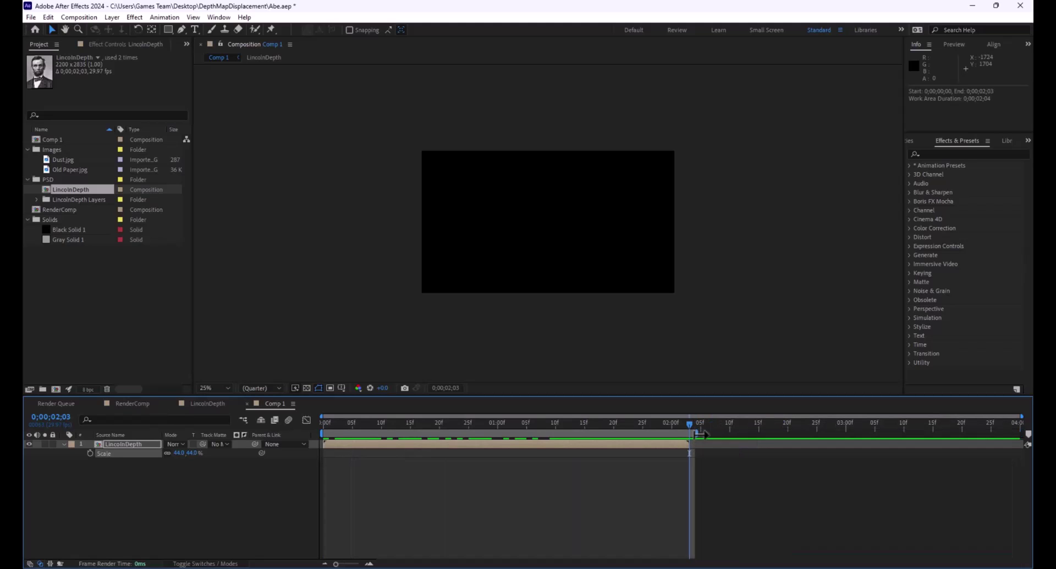
pyautogui.moveTo(702, 435); pyautogui.dragTo(692, 438)
pyautogui.hotkey('shift', 'End')
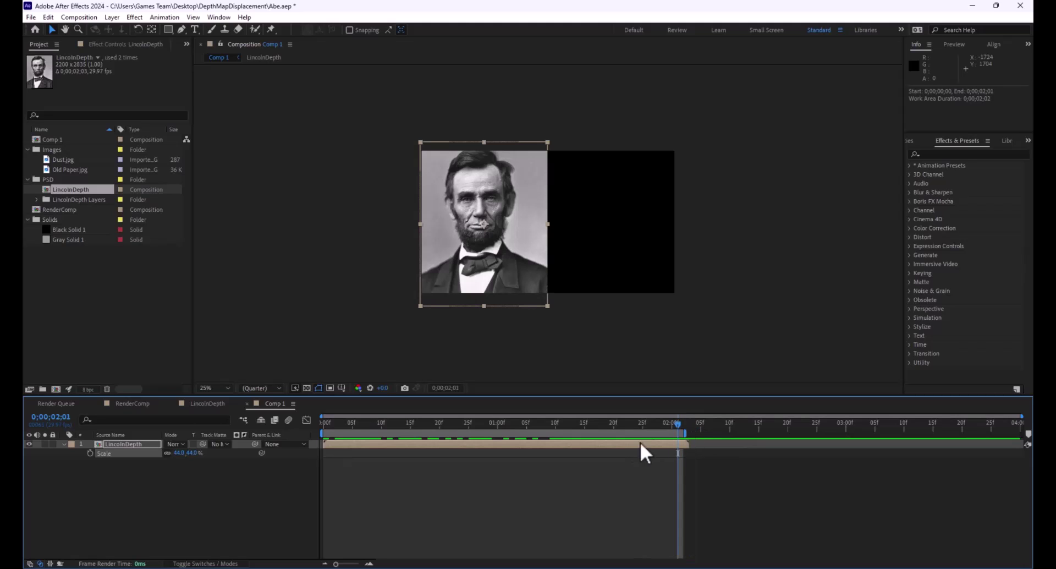
pyautogui.rightClick(649, 432)
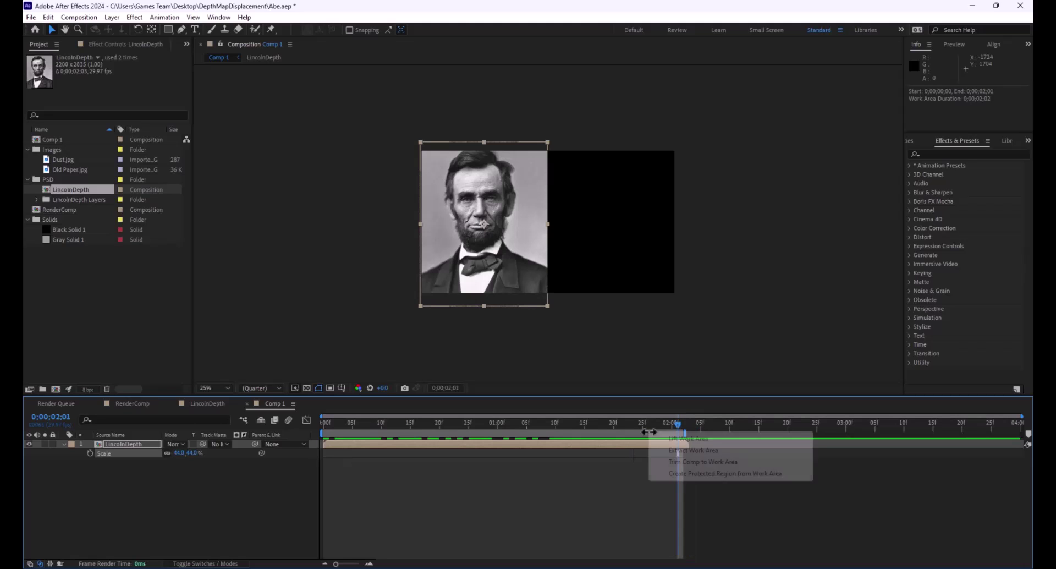
pyautogui.click(705, 463)
pyautogui.press('space')
pyautogui.press('space')
pyautogui.click(137, 467)
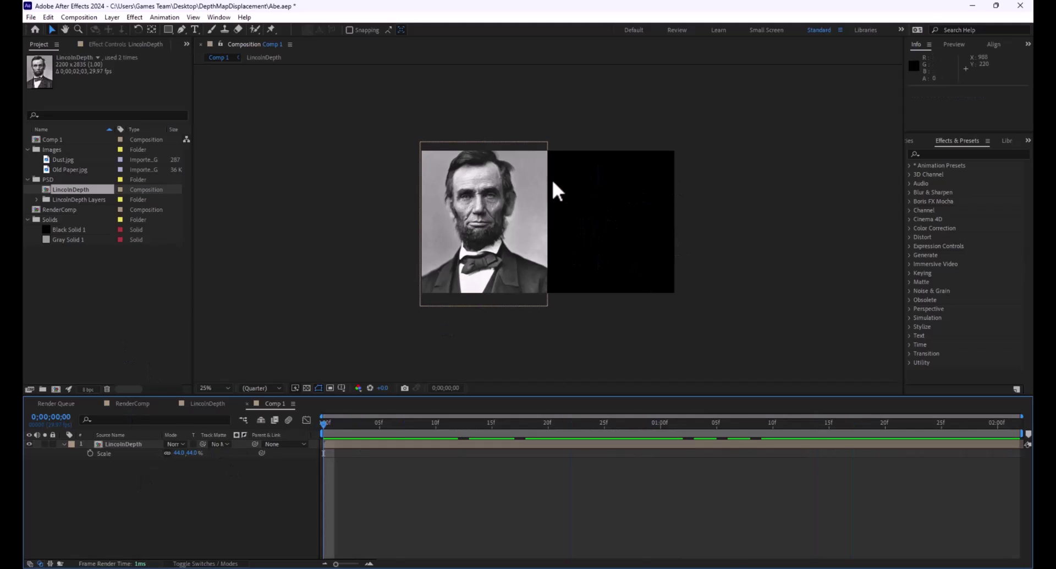
# - Create a new solid with an eyedropped grey and place it below LincolnDepth
pyautogui.click(116, 17)
pyautogui.moveTo(119, 29)
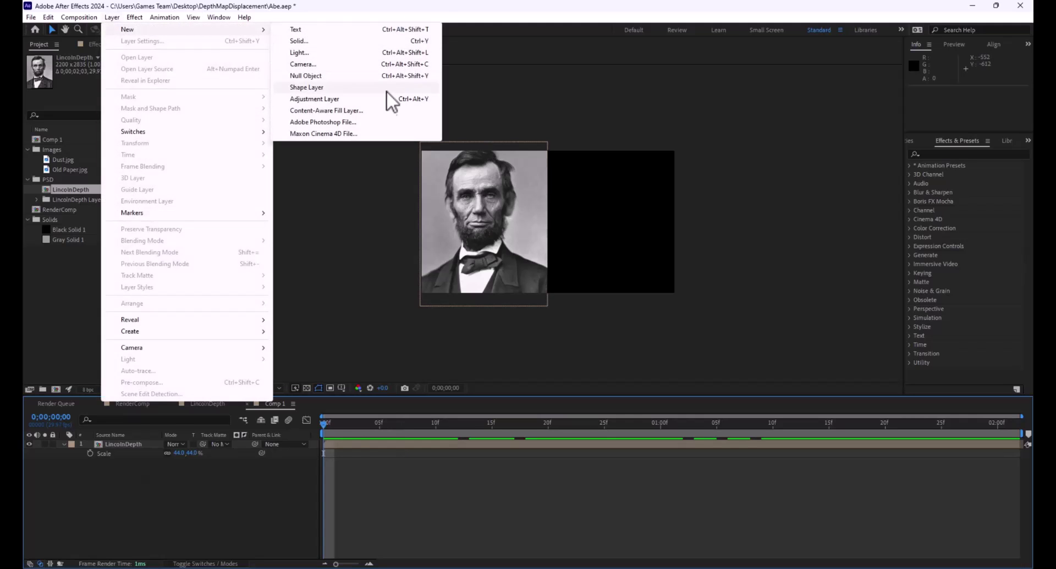
pyautogui.click(377, 41)
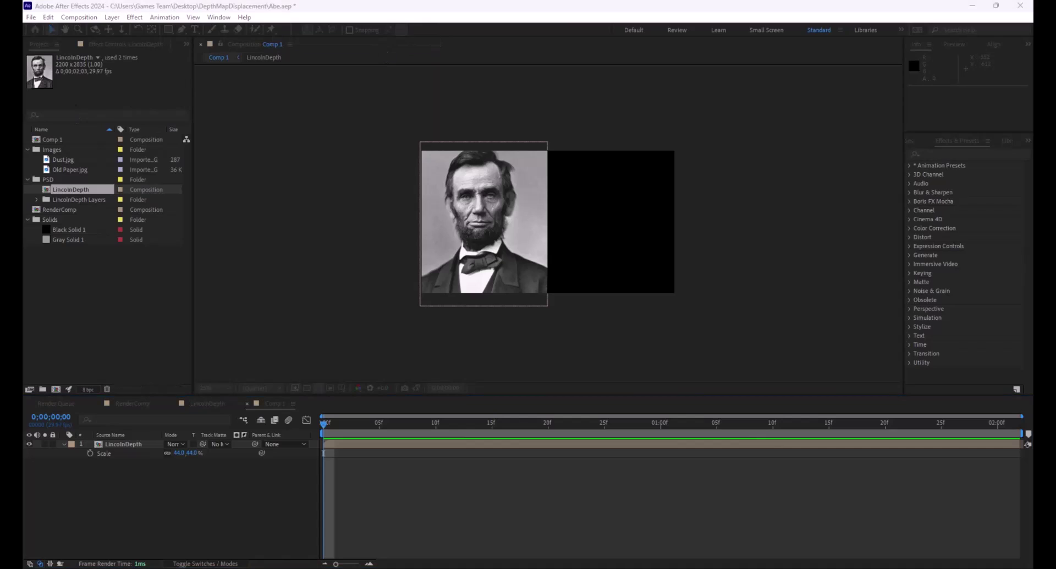
pyautogui.click(269, 303)
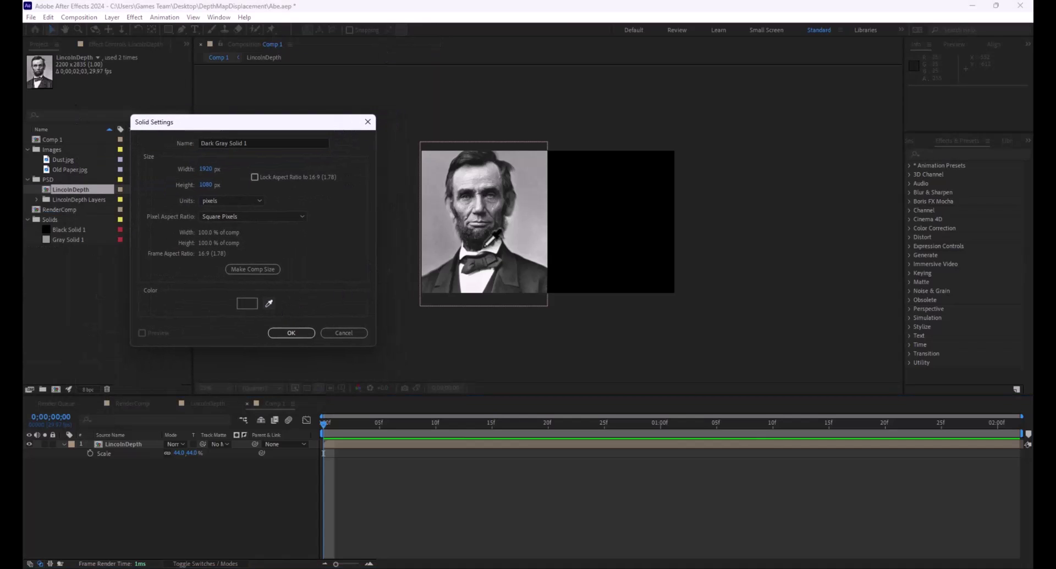
pyautogui.click(304, 334)
pyautogui.moveTo(141, 442); pyautogui.dragTo(139, 468)
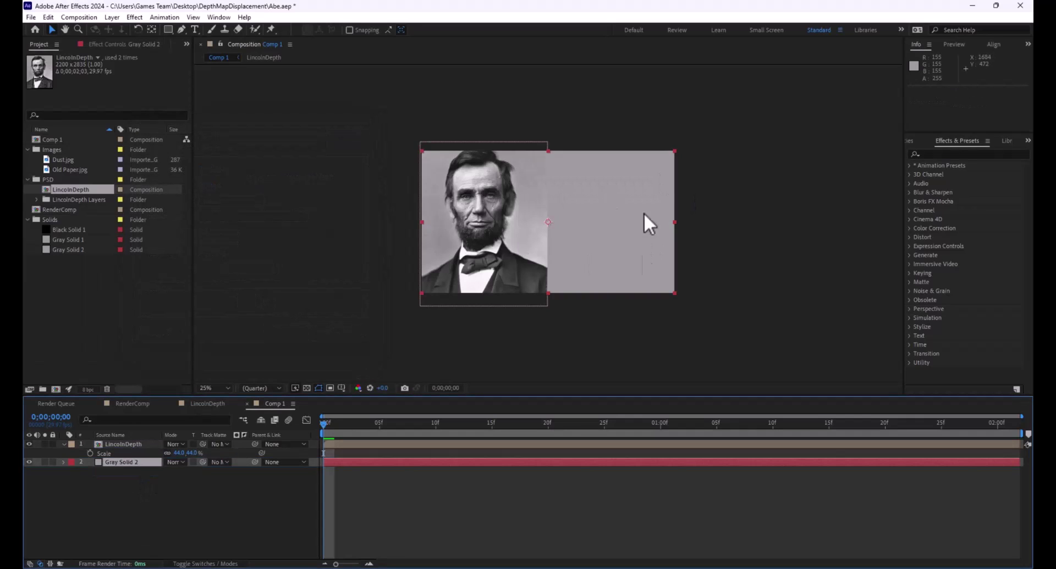
# - Apply inverted Fractal Noise to the solid with Scale 20, Contrast 13 and Brightness 12
pyautogui.click(955, 155)
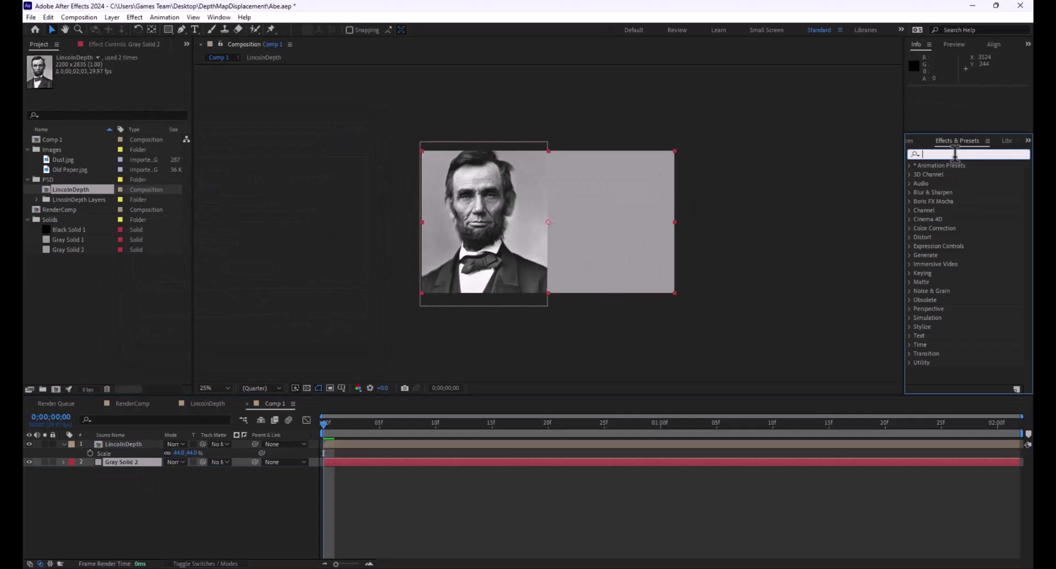
pyautogui.write('nois')
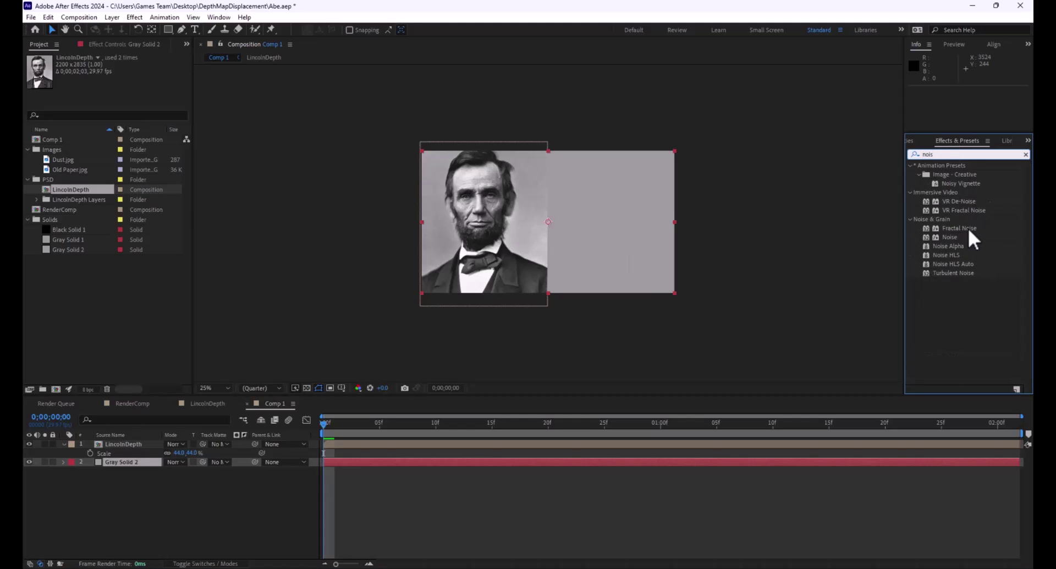
pyautogui.moveTo(965, 228); pyautogui.dragTo(648, 229)
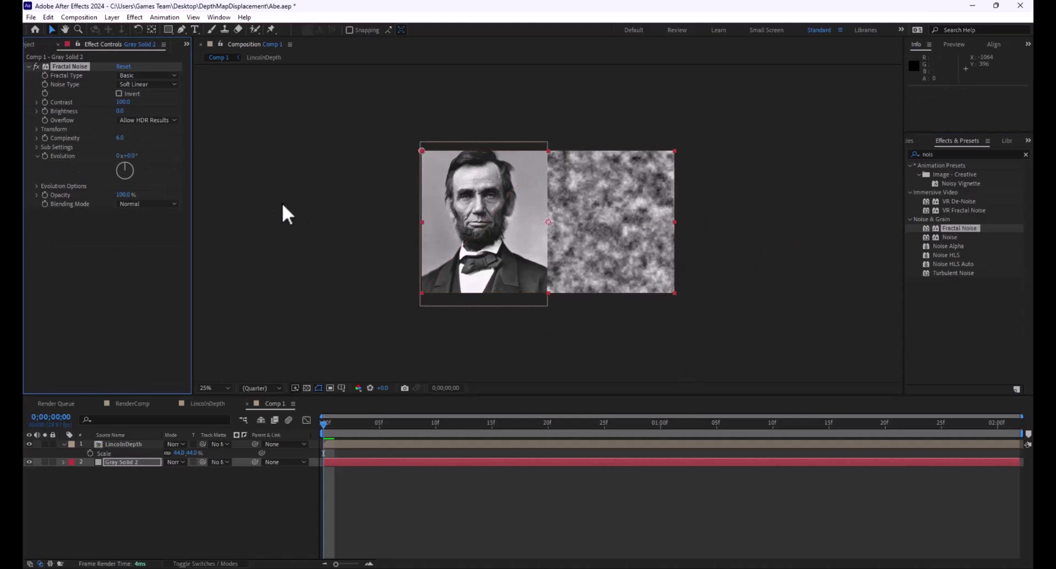
pyautogui.click(119, 93)
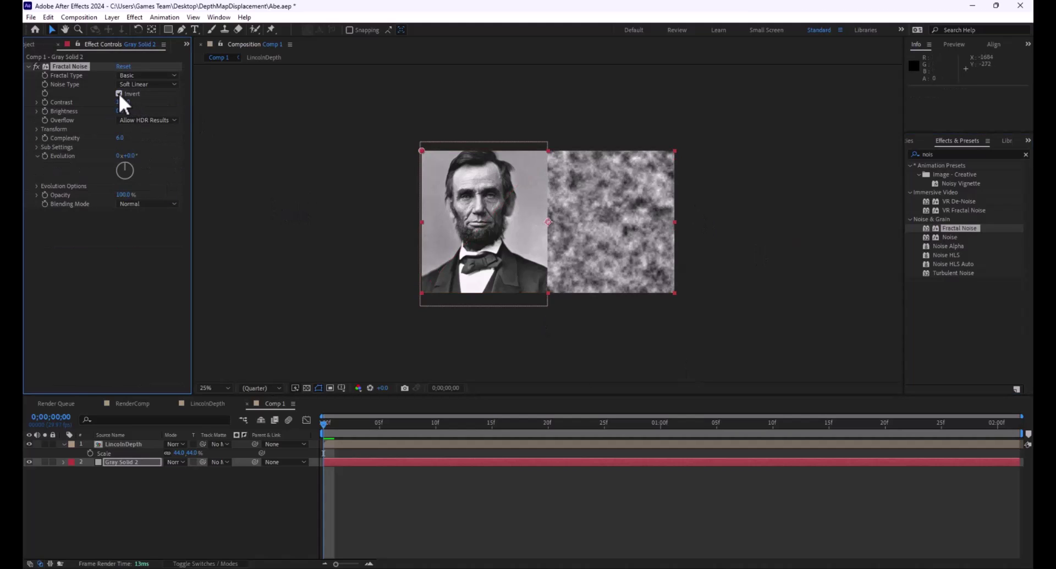
pyautogui.click(37, 129)
pyautogui.moveTo(122, 156); pyautogui.dragTo(81, 157)
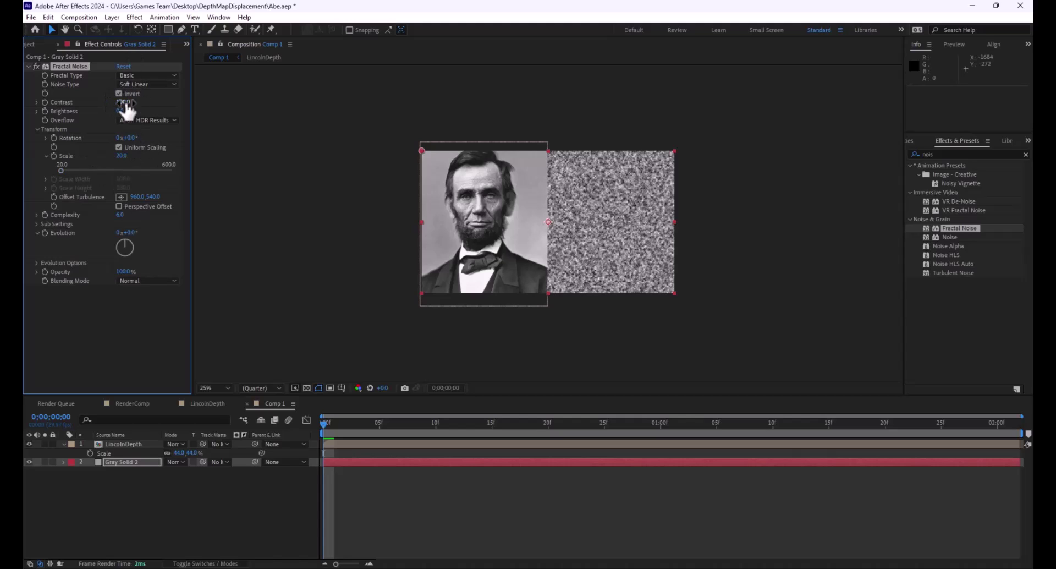
pyautogui.moveTo(125, 104); pyautogui.dragTo(77, 102)
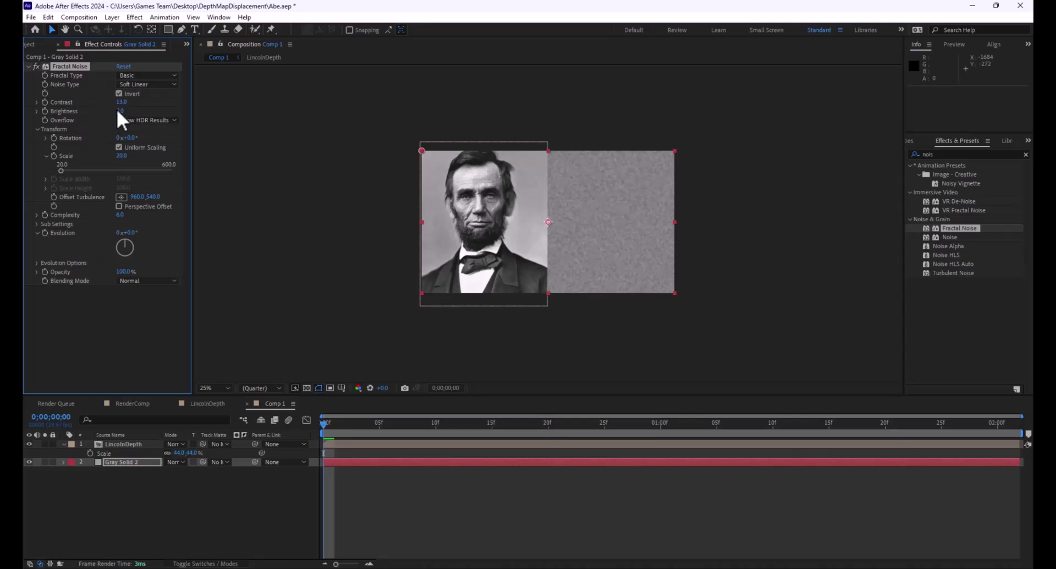
pyautogui.moveTo(126, 111); pyautogui.dragTo(126, 112)
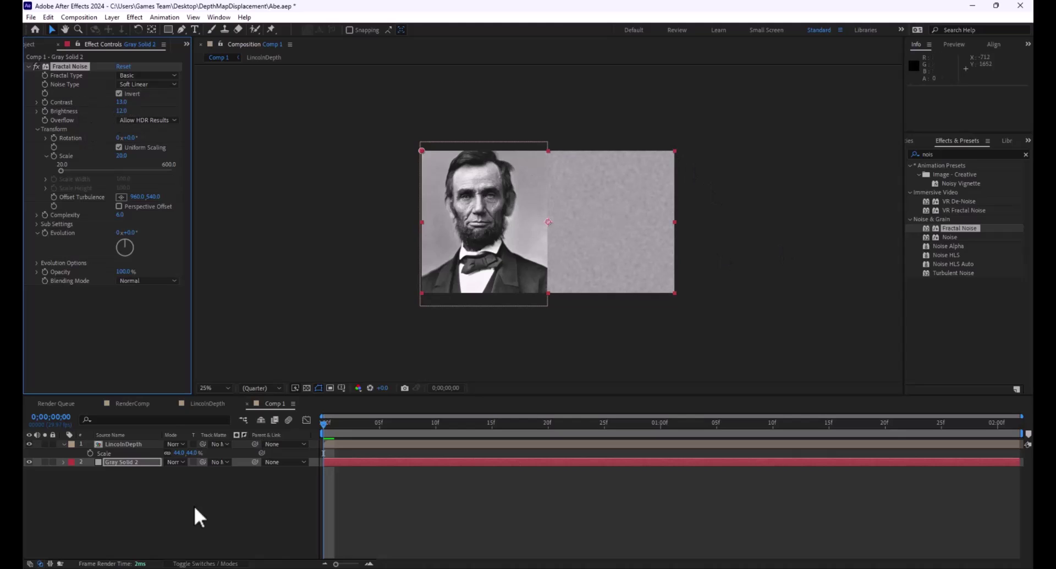
# - Draw an elliptical mask around Lincoln on LincolnDepth and feather it to 254 px
pyautogui.click(124, 444)
pyautogui.moveTo(167, 29); pyautogui.dragTo(190, 52)
pyautogui.moveTo(426, 134); pyautogui.dragTo(544, 314)
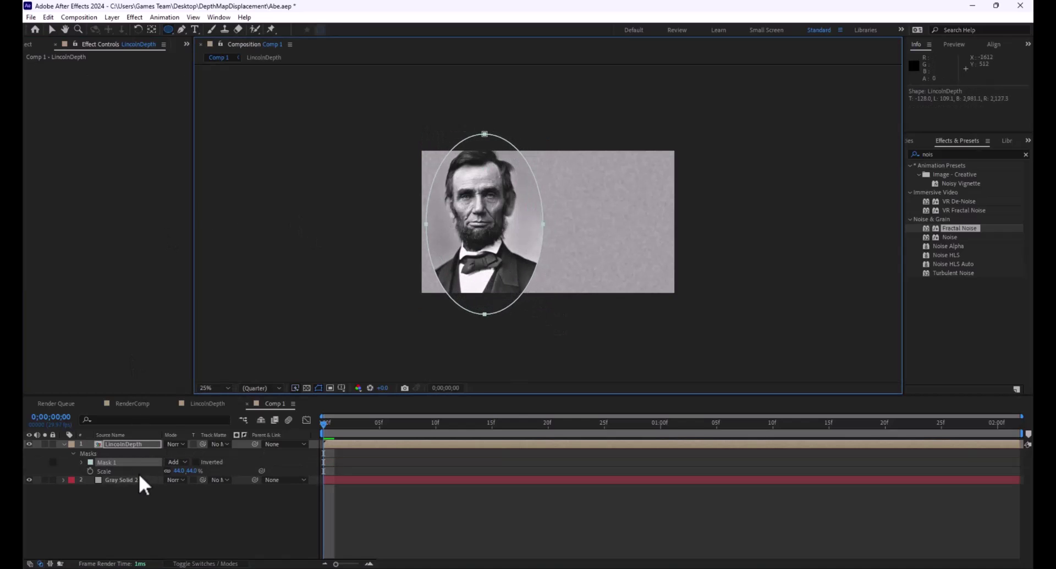
pyautogui.press('m')
pyautogui.press('m')
pyautogui.moveTo(175, 471); pyautogui.dragTo(296, 475)
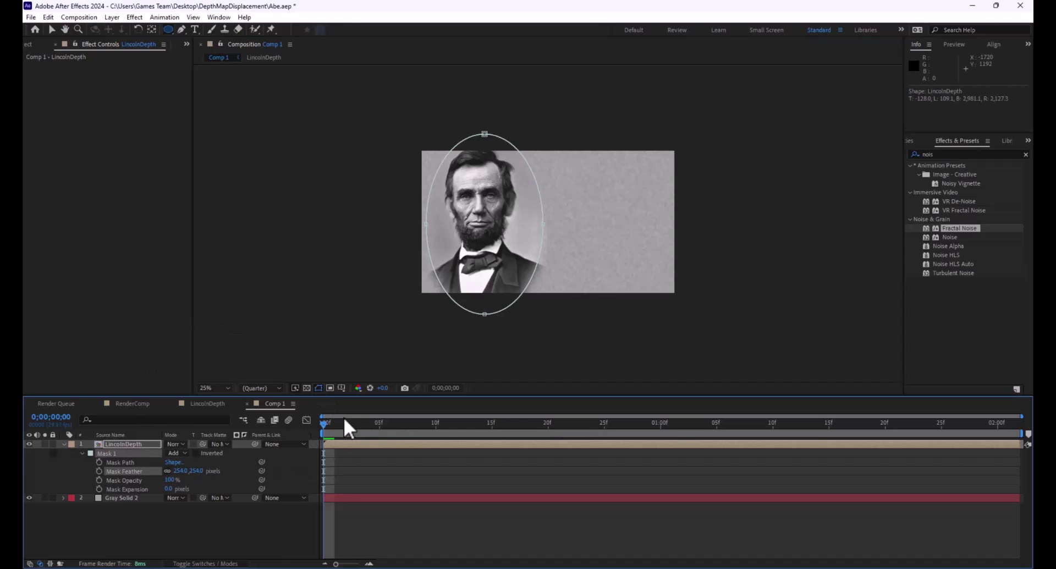
# - Step forward one frame, return to the Selection tool and preview the composition
pyautogui.click(334, 422)
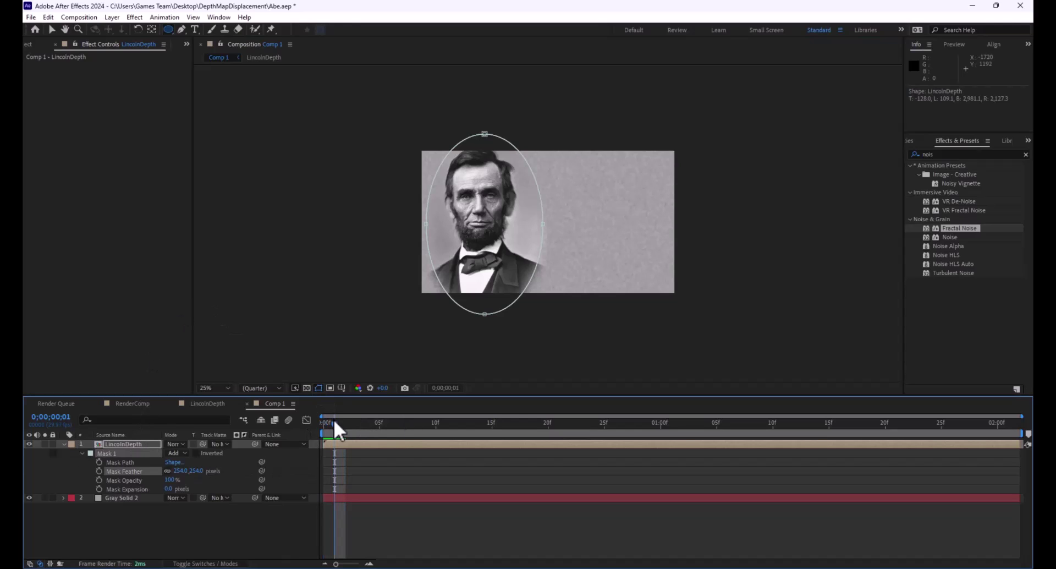
pyautogui.click(49, 30)
pyautogui.moveTo(378, 302); pyautogui.dragTo(526, 434)
pyautogui.press('space')
pyautogui.press('space')
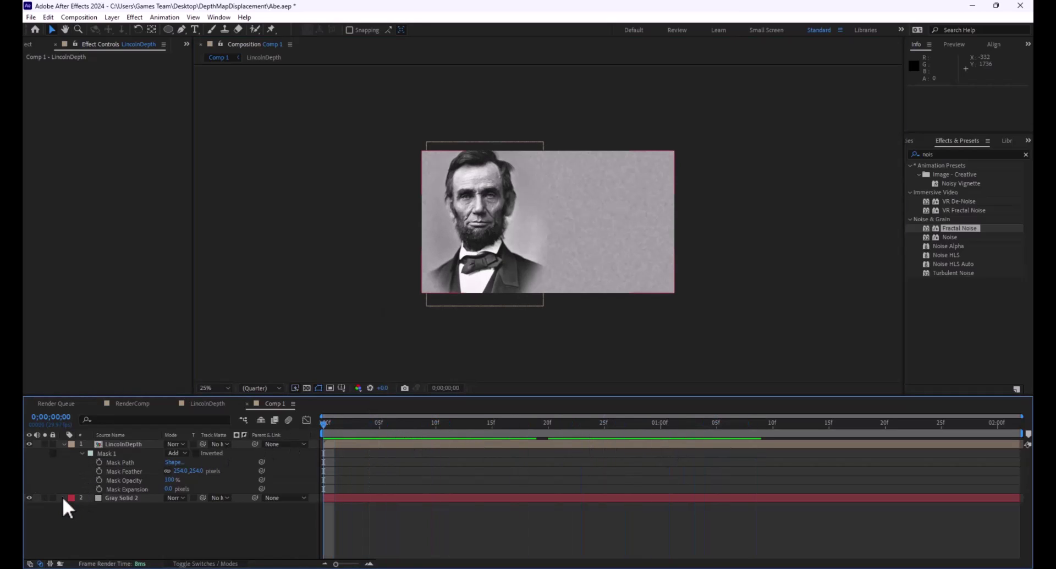
# - Add Old Paper.jpg above Lincoln, scale it to fill the comp and blend it with Multiply
pyautogui.click(25, 46)
pyautogui.moveTo(65, 169); pyautogui.dragTo(94, 444)
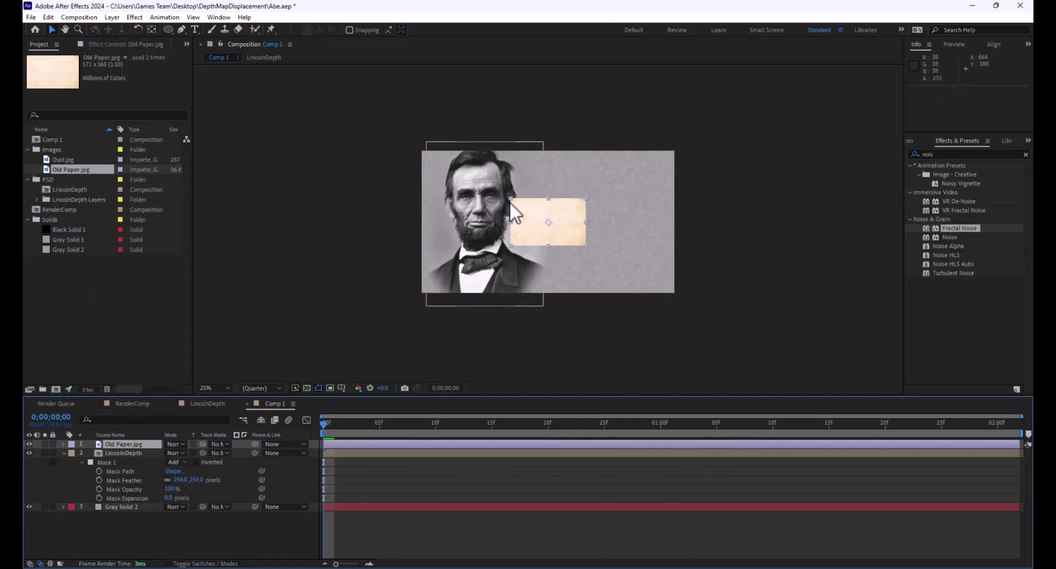
pyautogui.moveTo(509, 200); pyautogui.dragTo(406, 132)
pyautogui.click(180, 443)
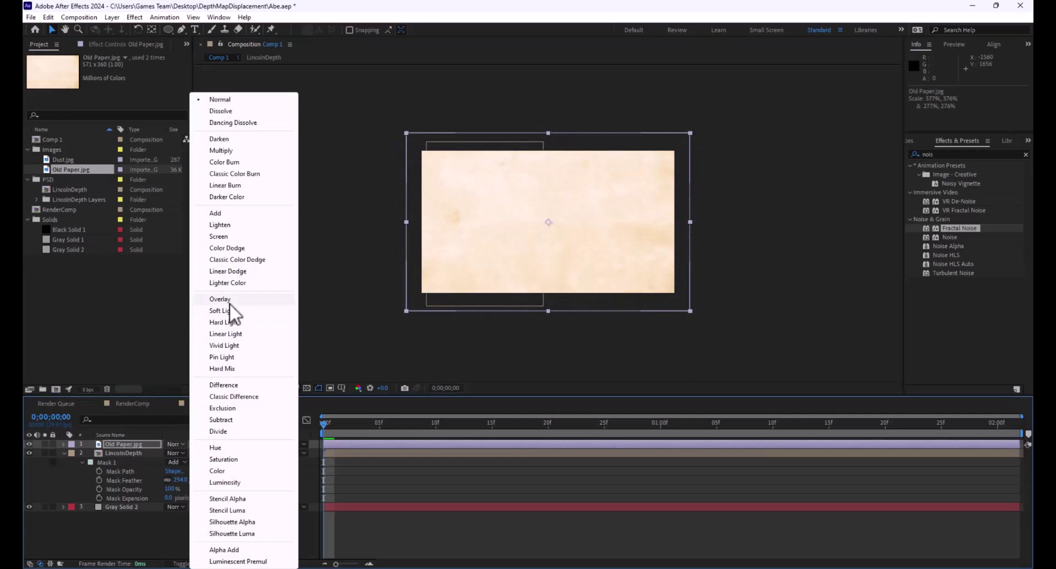
pyautogui.click(229, 301)
pyautogui.click(179, 444)
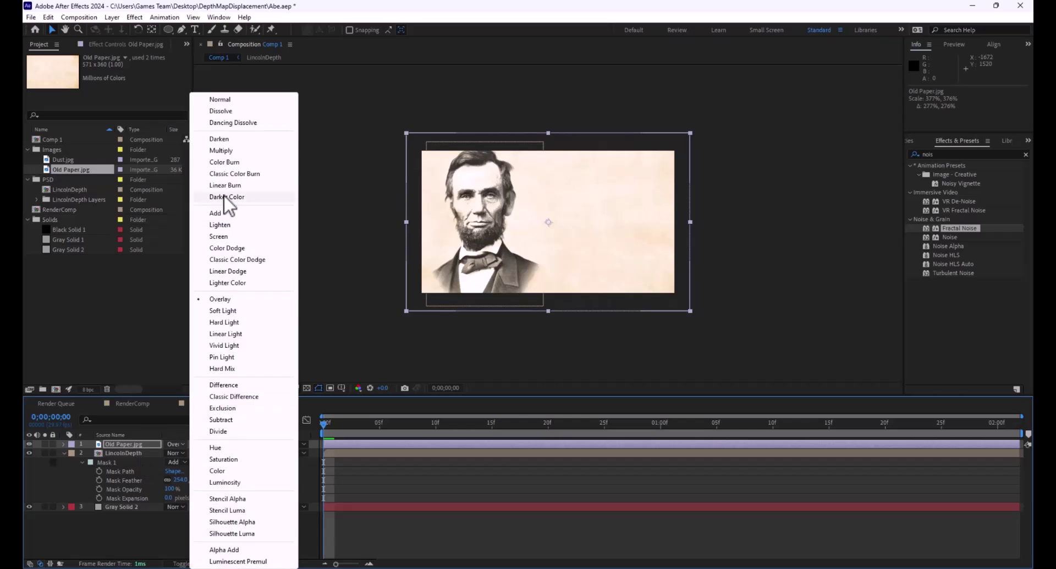
pyautogui.click(233, 153)
pyautogui.press('.')
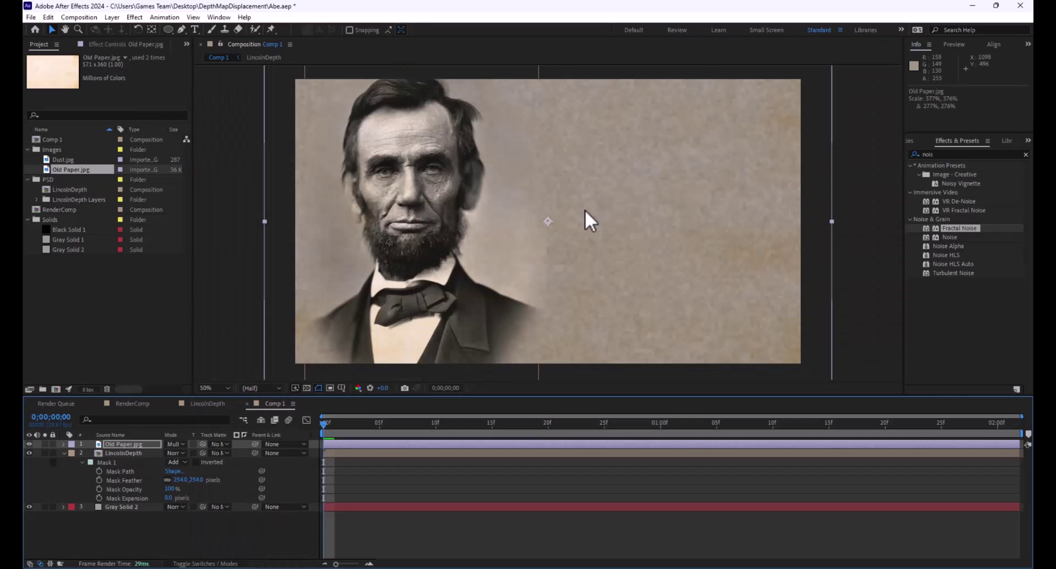
# - Add a new vertex on the right edge of Lincoln's Mask 1 with the Pen tool
pyautogui.click(118, 463)
pyautogui.click(539, 220)
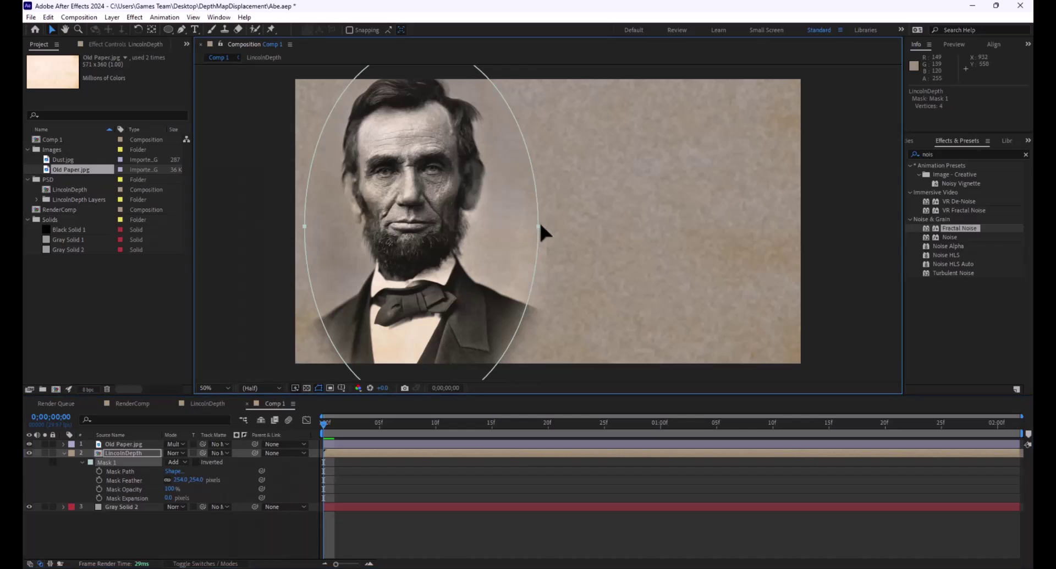
pyautogui.click(182, 29)
pyautogui.click(536, 266)
# - Free-transform Lincoln's whole mask and nudge it slightly right and up
pyautogui.press('v')
pyautogui.doubleClick(538, 265)
pyautogui.moveTo(538, 265)
pyautogui.mouseDown()
pyautogui.moveTo(507, 265)
pyautogui.moveTo(538, 264)
pyautogui.mouseUp()
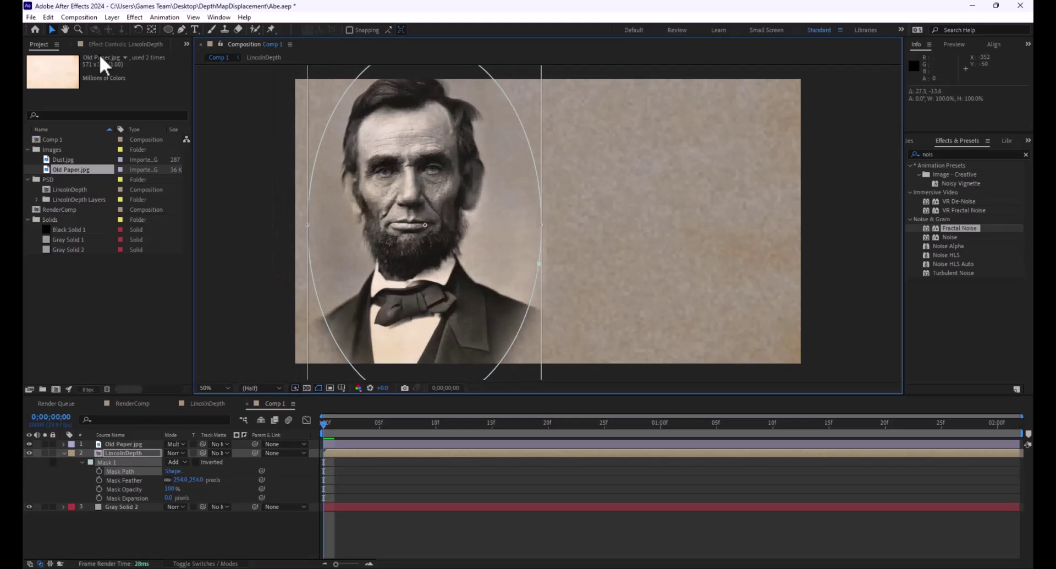
# - Drag the mask's right-side vertex upward to reshape the oval, then view the comp at 25%
pyautogui.click(180, 29)
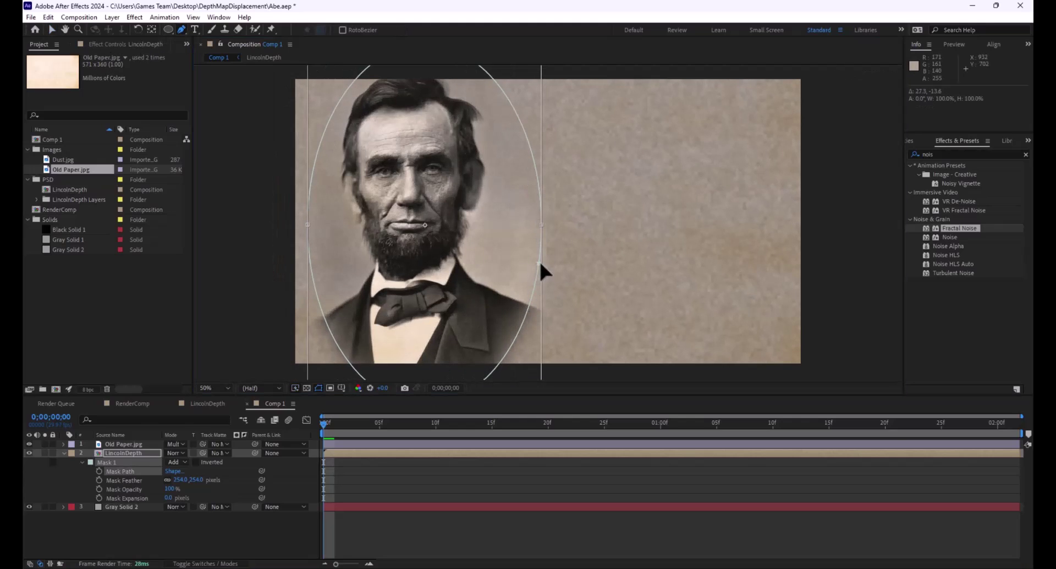
pyautogui.press('v')
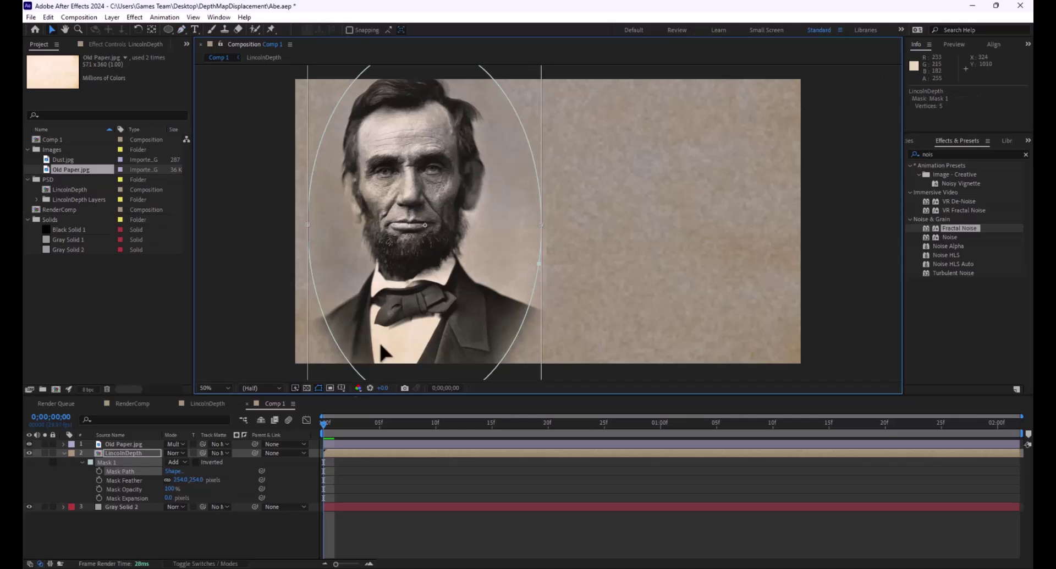
pyautogui.click(415, 514)
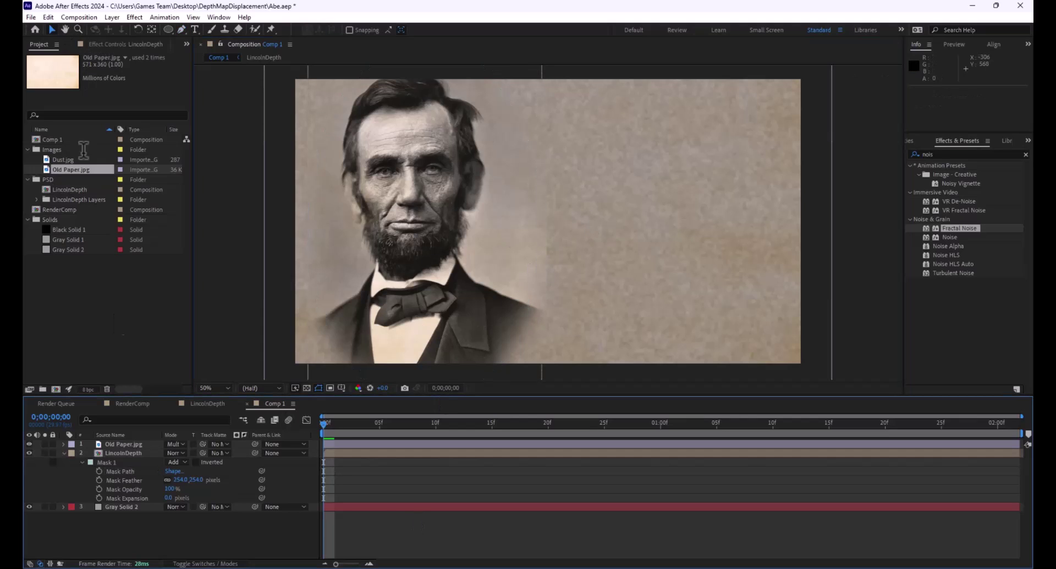
pyautogui.click(129, 471)
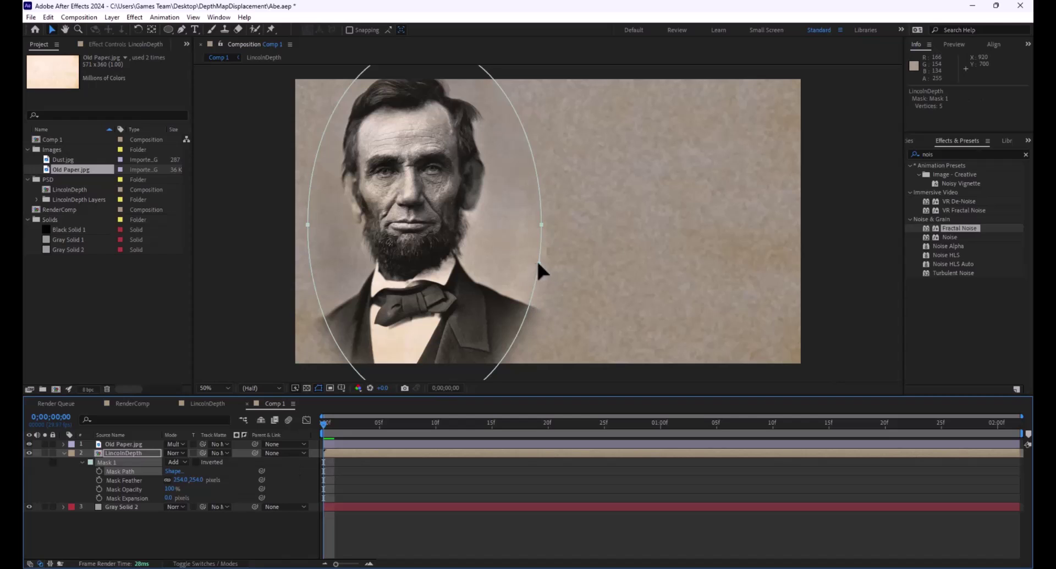
pyautogui.moveTo(537, 258); pyautogui.dragTo(534, 195)
pyautogui.click(715, 354)
pyautogui.press(',')
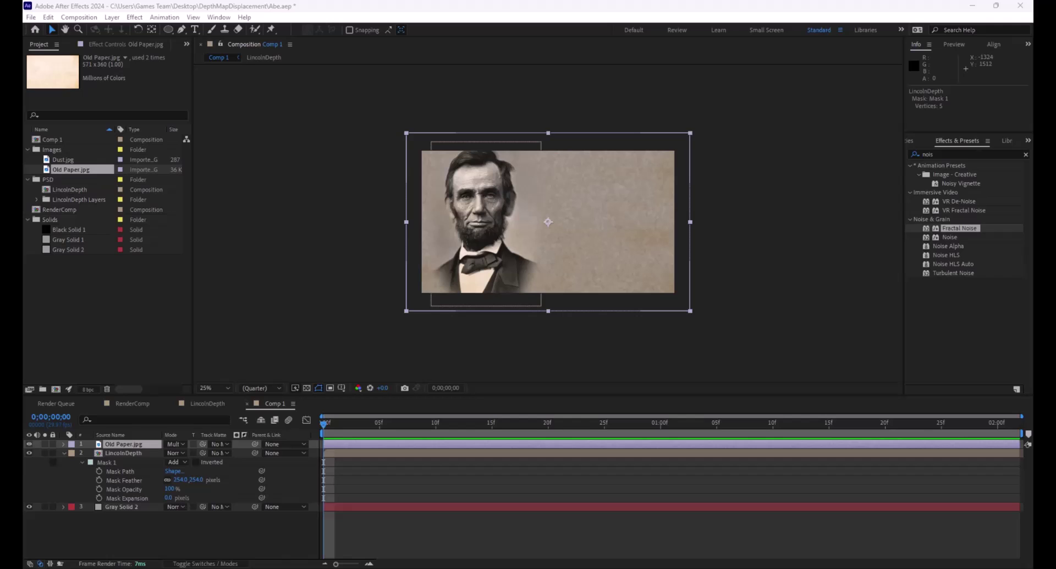
# - Draw a paragraph text box right of Lincoln, paste the Gettysburg sentence and widen it leftward
pyautogui.press('.')
pyautogui.press(',')
pyautogui.click(196, 29)
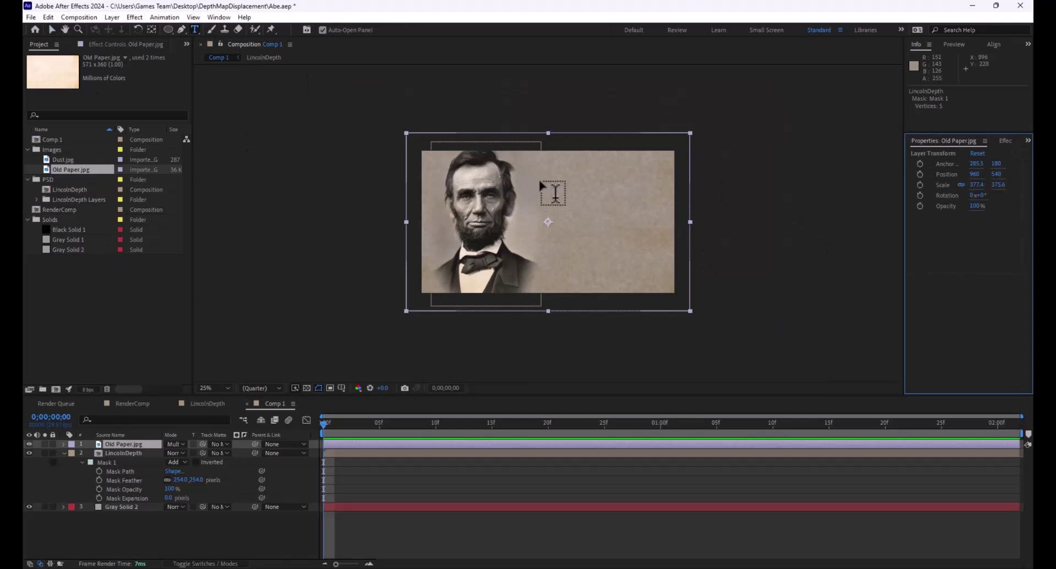
pyautogui.moveTo(540, 181); pyautogui.dragTo(666, 271)
pyautogui.write('Four score and seven years ago our fathers brought forth, upon this continent, a new nation, conceived in liberty, and dedicated to the proposition that all men are created equal.')
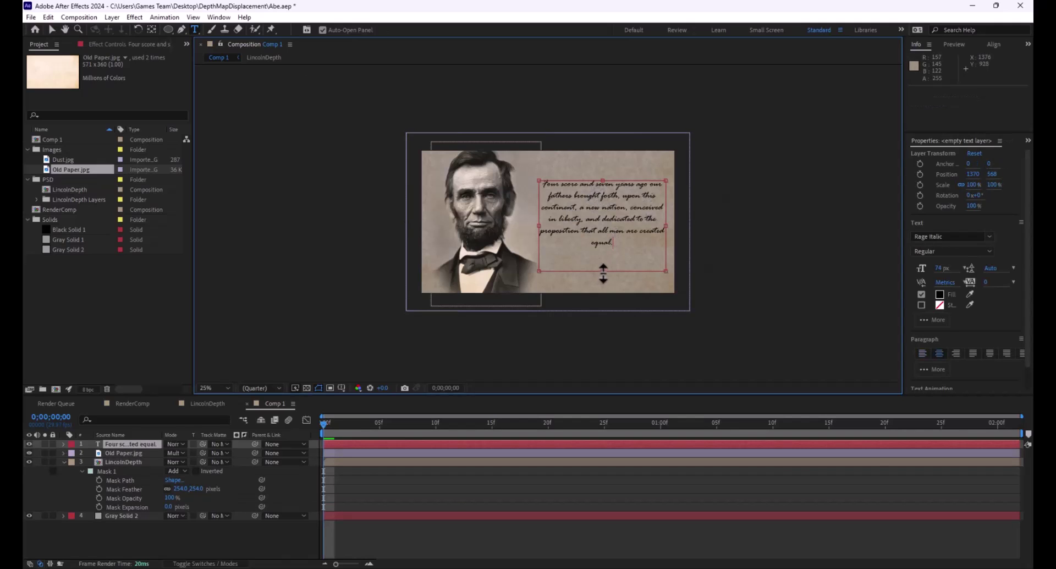
pyautogui.moveTo(603, 268)
pyautogui.mouseDown()
pyautogui.moveTo(603, 245)
pyautogui.moveTo(603, 267)
pyautogui.mouseUp()
pyautogui.moveTo(529, 223); pyautogui.dragTo(515, 223)
pyautogui.scroll(2, 611, 206)
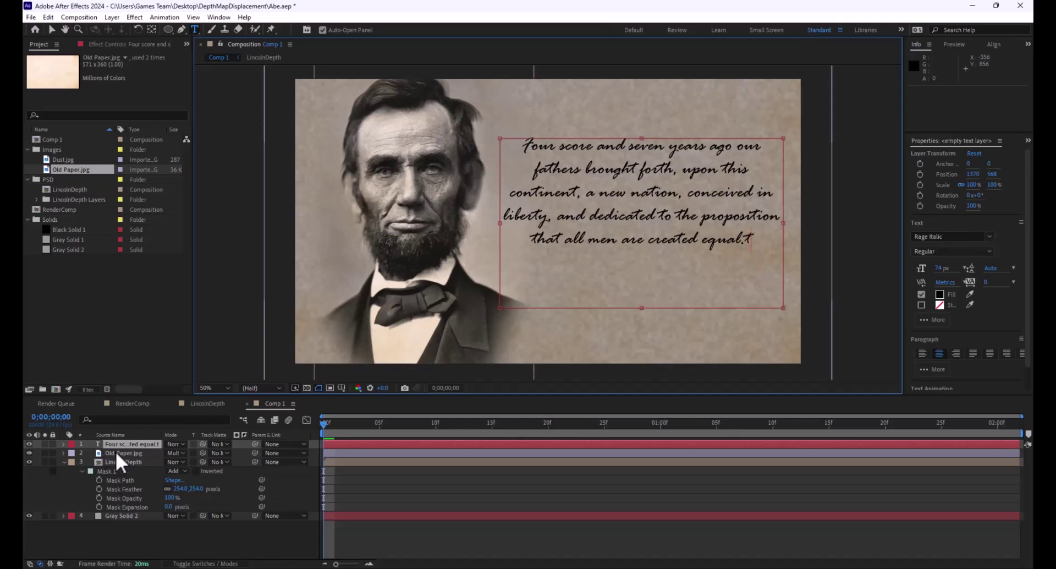
# - Delete the old passage layer, draw a larger paragraph box, paste the passage and widen it
pyautogui.click(151, 443)
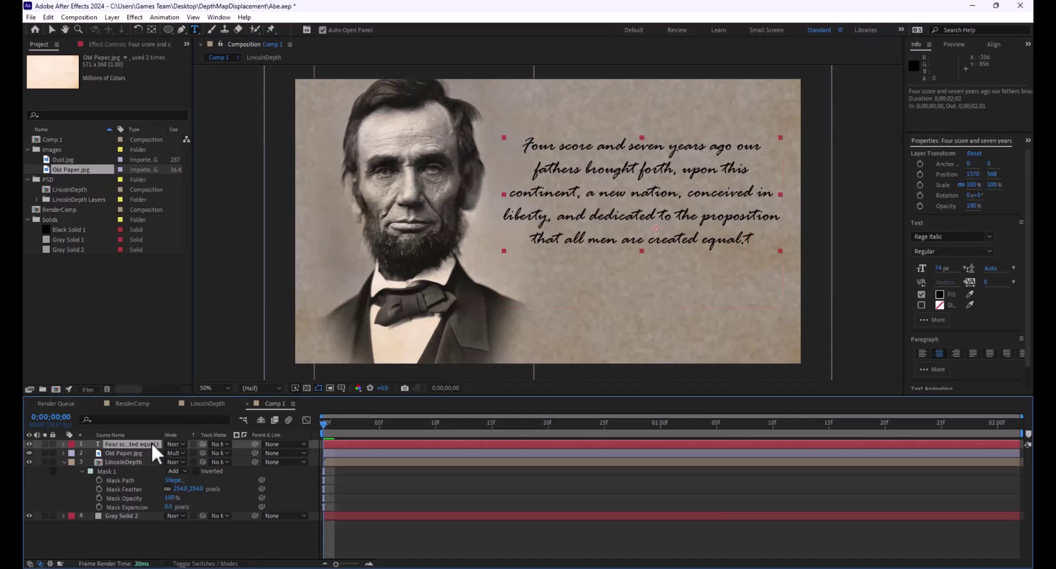
pyautogui.press('Delete')
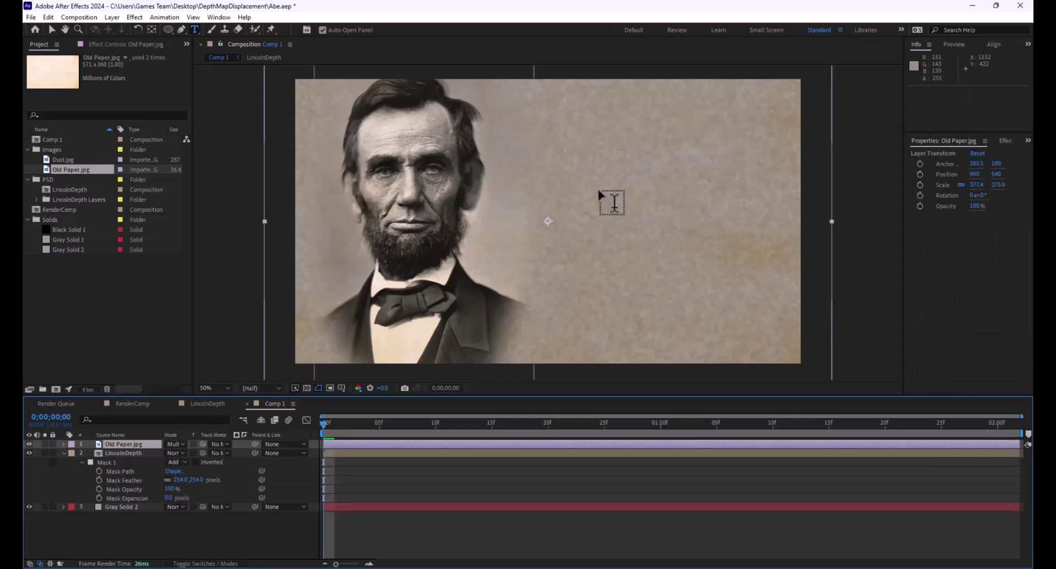
pyautogui.moveTo(520, 126); pyautogui.dragTo(782, 311)
pyautogui.write('Four score and seven years ago our fathers brought forth, upon this continent, a new nation, conceived in liberty, and dedicated to the proposition that all men are created equal.')
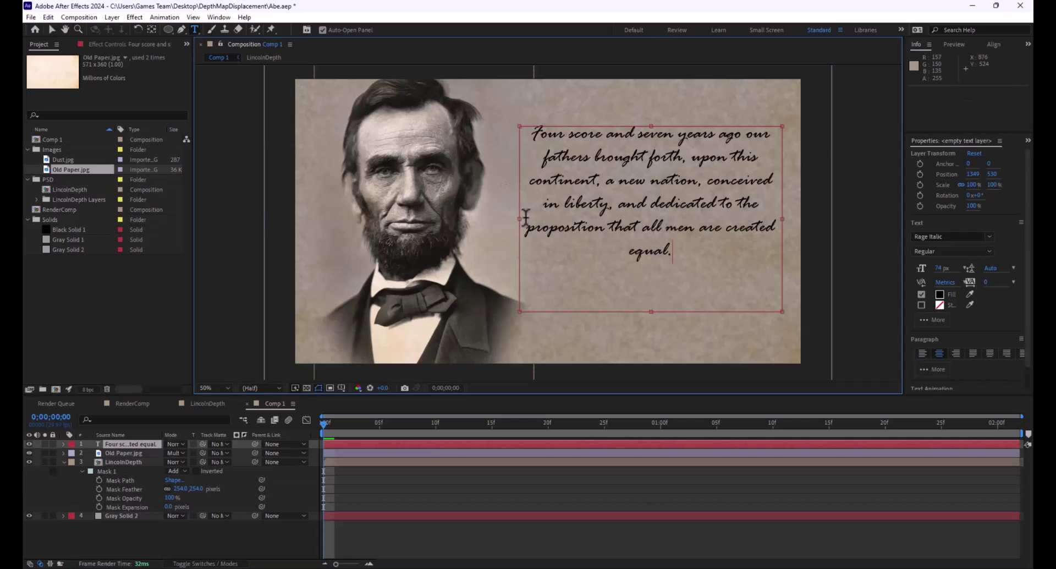
pyautogui.moveTo(520, 219); pyautogui.dragTo(502, 218)
# - Set the Gettysburg text layer to 65% opacity with Multiply blending
pyautogui.click(124, 446)
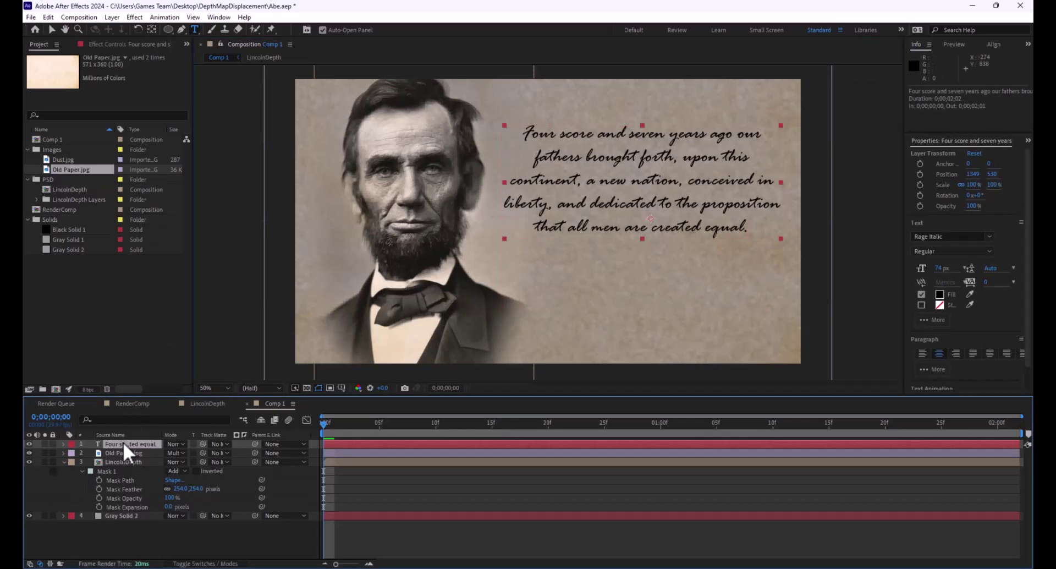
pyautogui.press('t')
pyautogui.moveTo(171, 454); pyautogui.dragTo(151, 453)
pyautogui.click(177, 443)
pyautogui.click(235, 148)
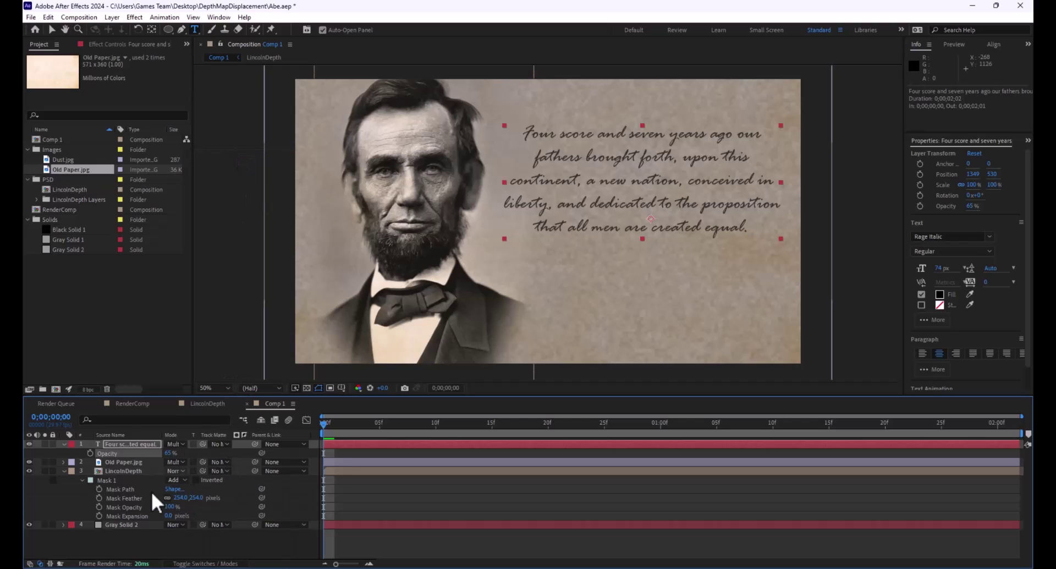
# - Make the text a 3D layer tilted -10° on X and 19° on Y
pyautogui.click(198, 563)
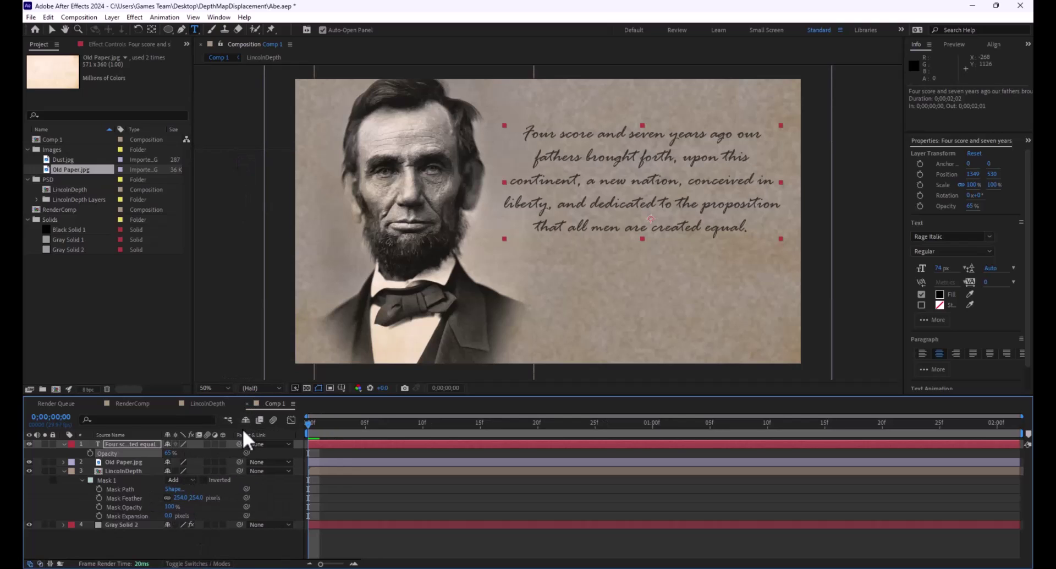
pyautogui.click(223, 443)
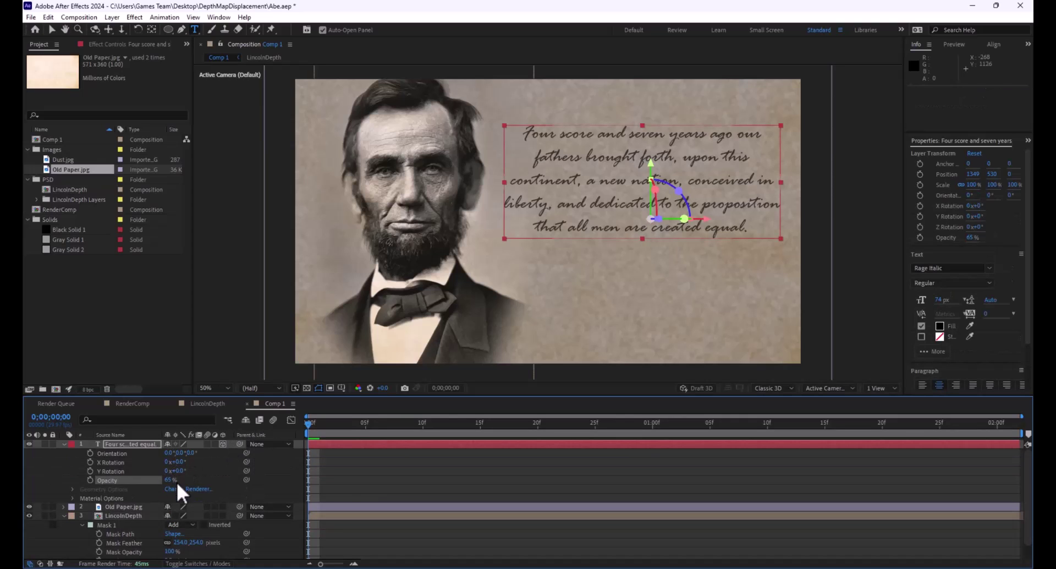
pyautogui.moveTo(180, 468); pyautogui.dragTo(243, 487)
pyautogui.moveTo(183, 471); pyautogui.dragTo(194, 471)
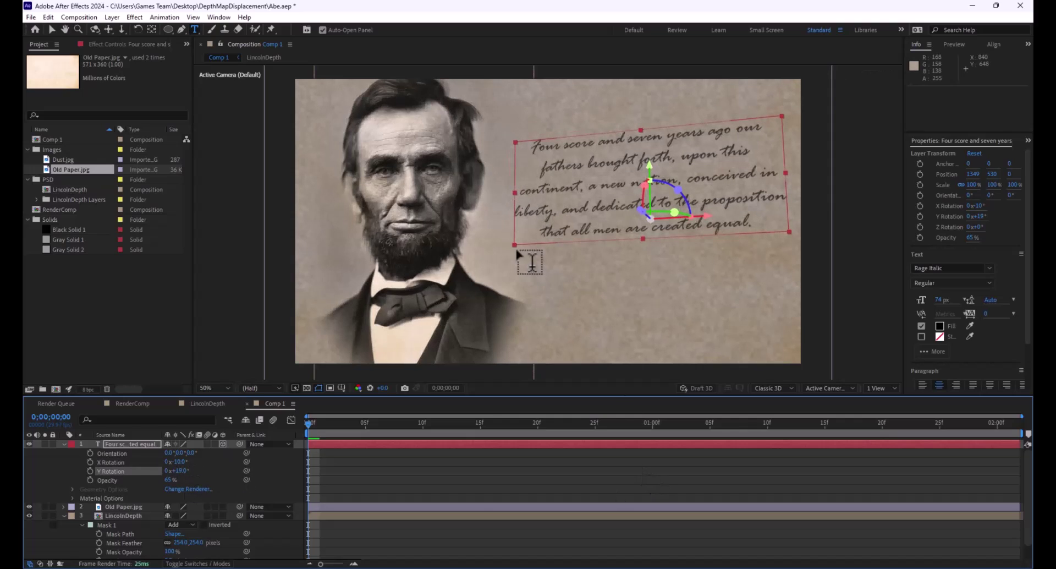
# - Scale the text to 113%, shift it slightly left and preview the comp
pyautogui.press('v')
pyautogui.press('s')
pyautogui.moveTo(180, 453); pyautogui.dragTo(615, 254)
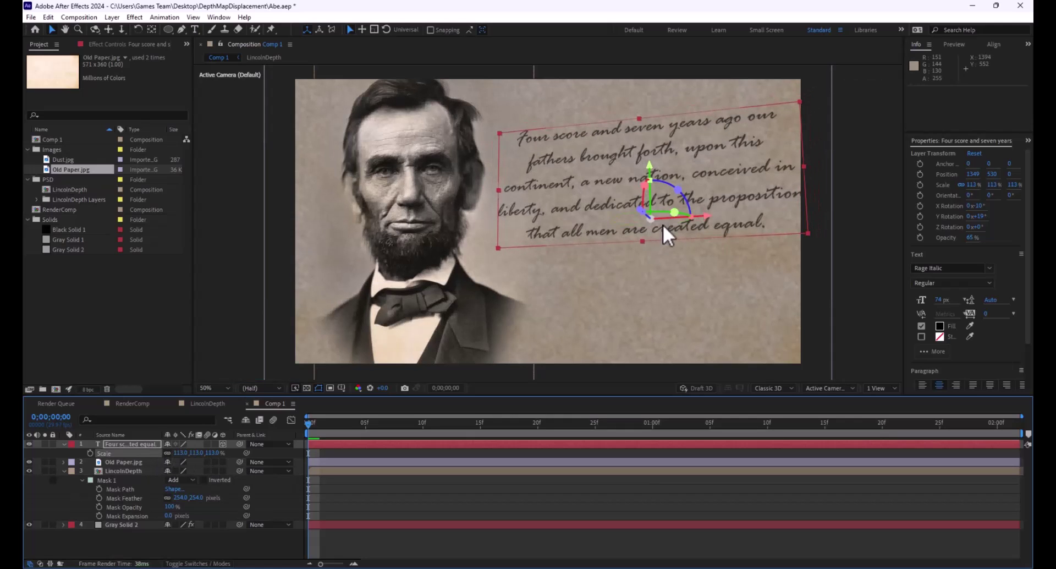
pyautogui.moveTo(662, 216); pyautogui.dragTo(650, 217)
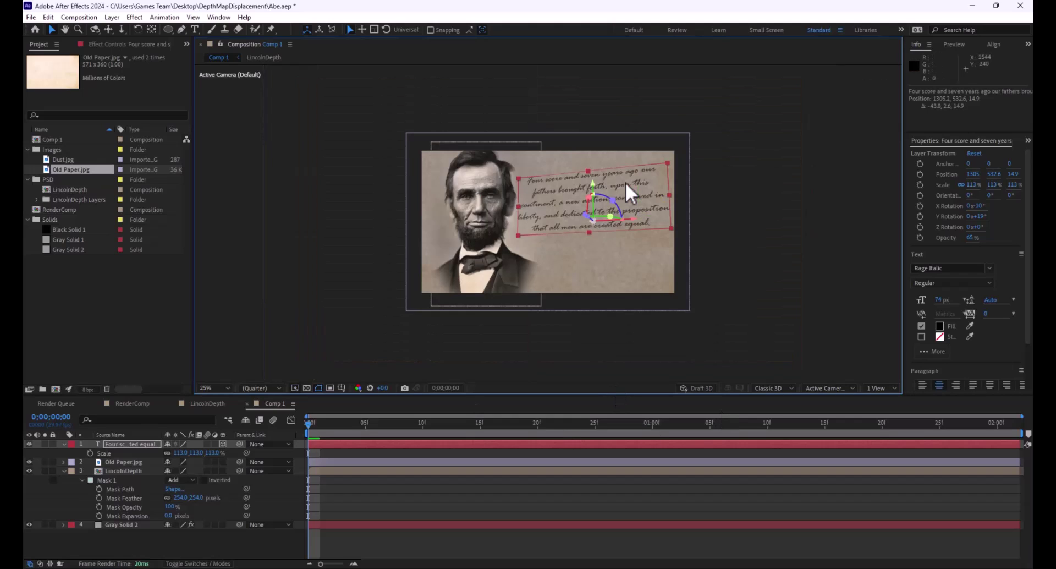
pyautogui.click(322, 422)
pyautogui.press('space')
pyautogui.press('space')
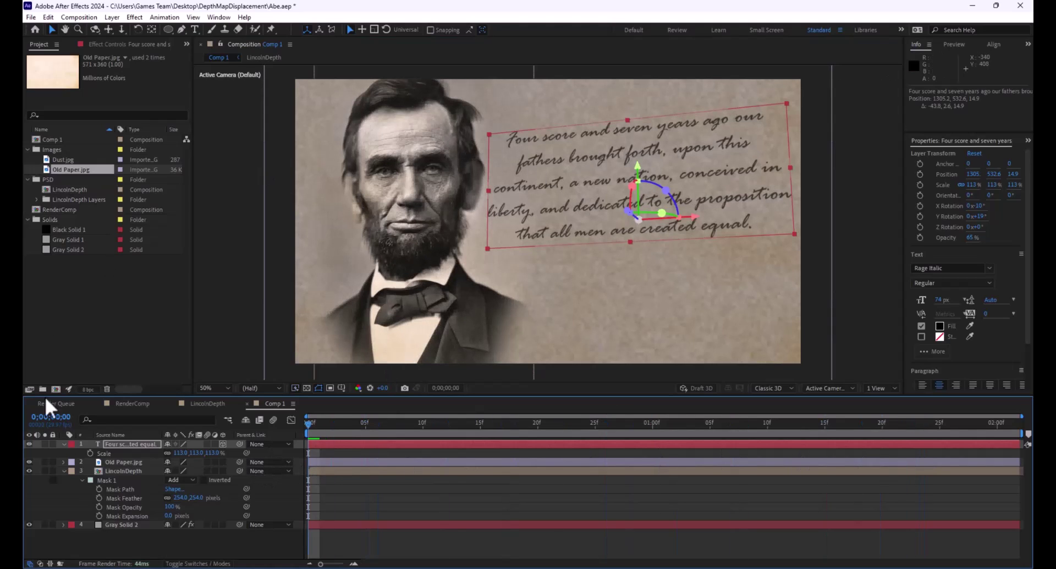
pyautogui.scroll(-2, 550, 246)
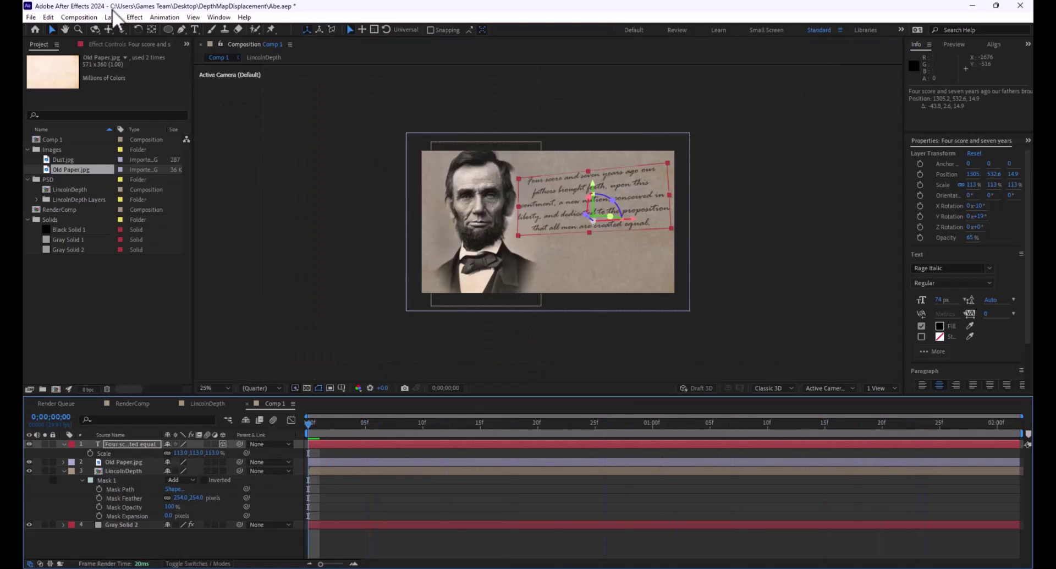
# - Make Gray Solid 2 a 3D layer and add a new Spot Light
pyautogui.click(130, 522)
pyautogui.click(223, 525)
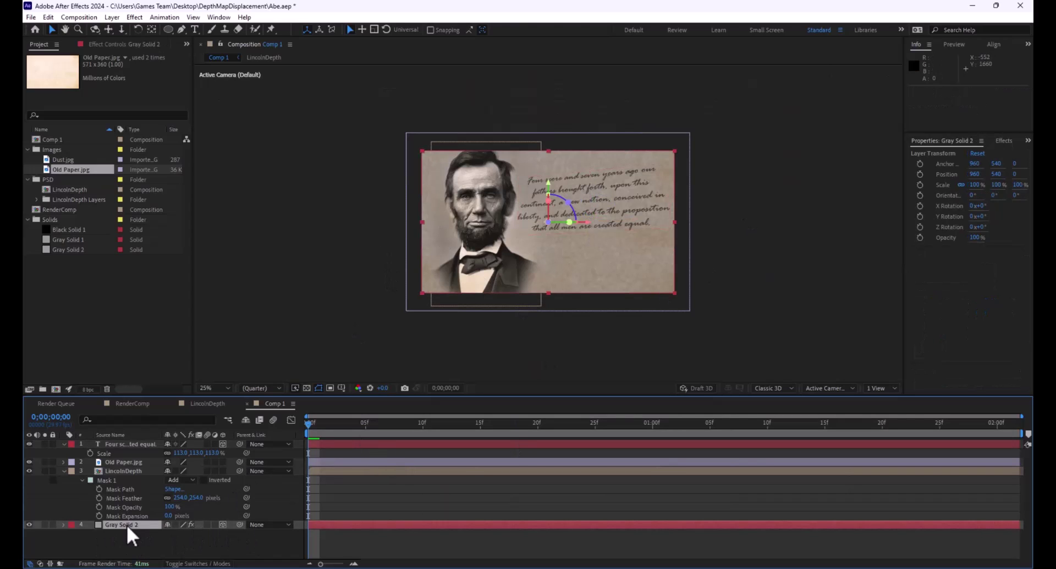
pyautogui.click(110, 15)
pyautogui.moveTo(132, 30)
pyautogui.click(332, 51)
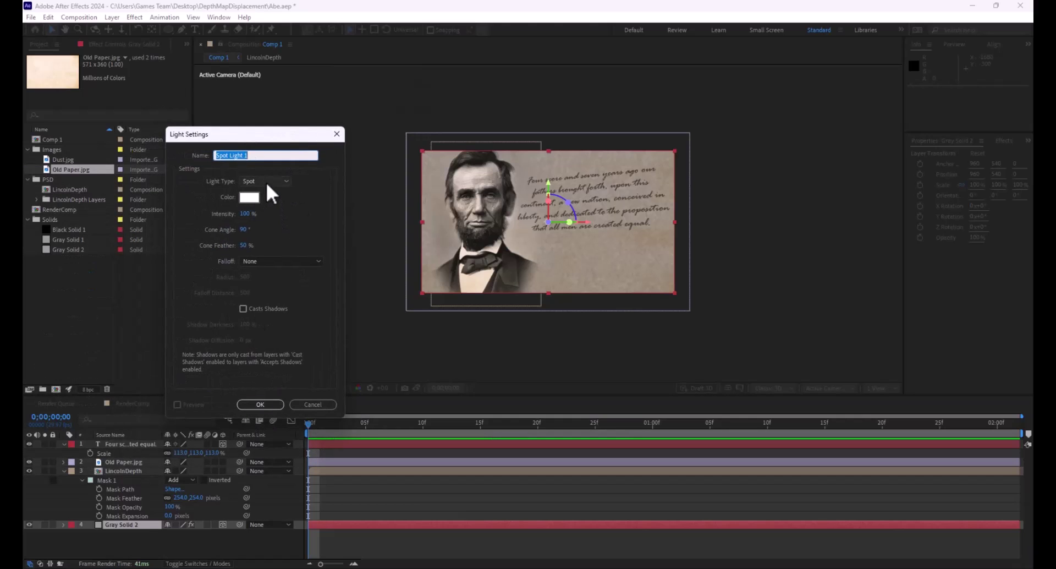
pyautogui.click(260, 405)
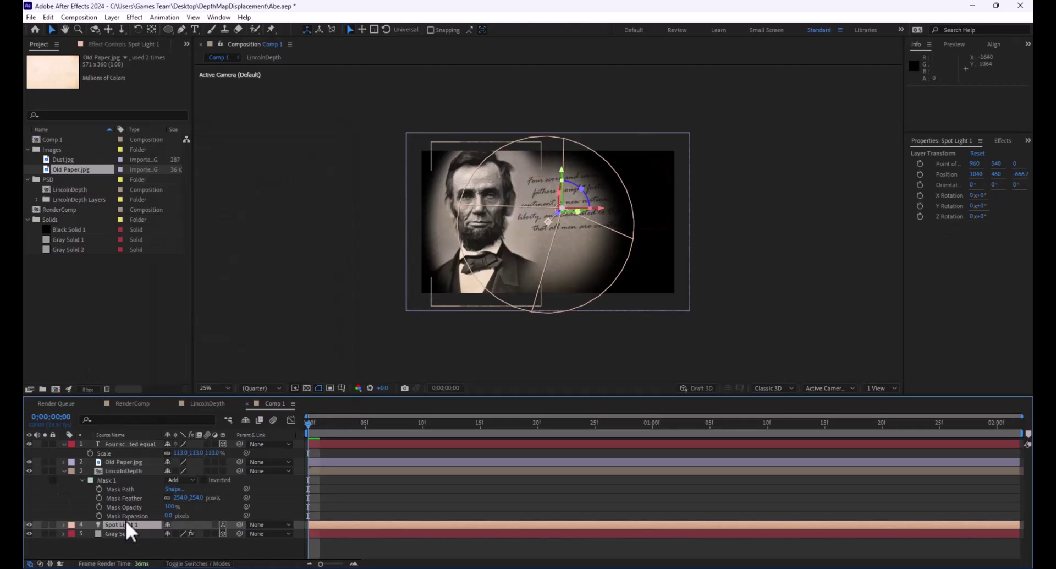
# - Give the spot light 117% intensity, adjusted feather and 96° cone, positioned upper right over the text
pyautogui.press('a')
pyautogui.press('a')
pyautogui.scroll(-3, 187, 528)
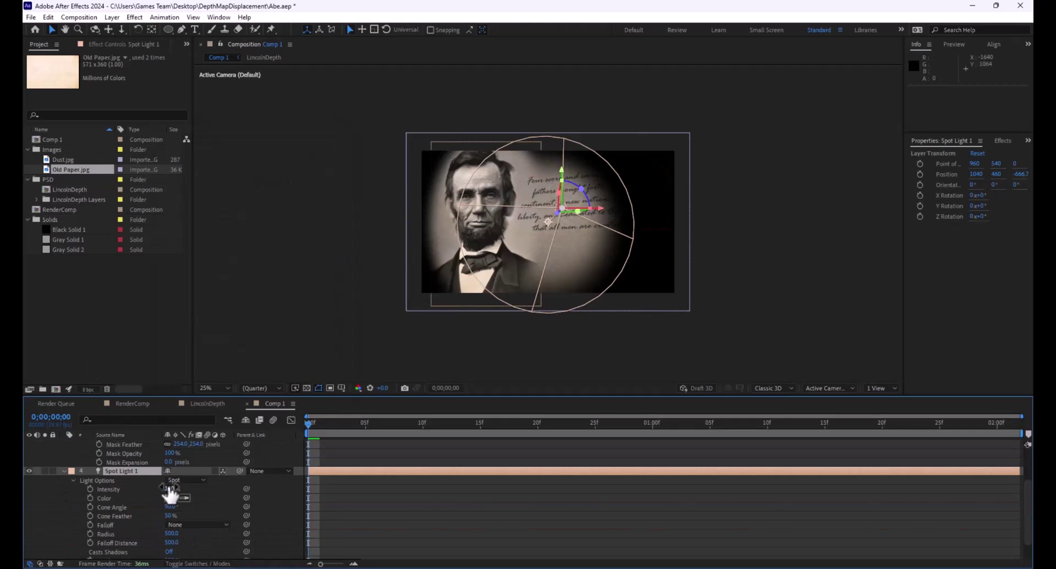
pyautogui.moveTo(170, 489)
pyautogui.mouseDown()
pyautogui.moveTo(192, 479)
pyautogui.moveTo(176, 481)
pyautogui.mouseUp()
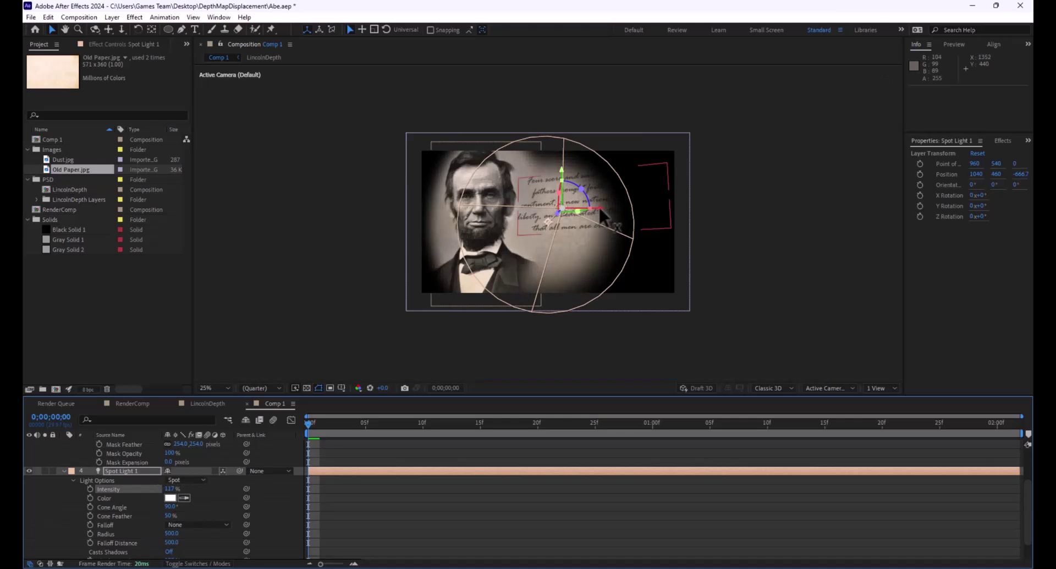
pyautogui.moveTo(599, 208); pyautogui.dragTo(615, 169)
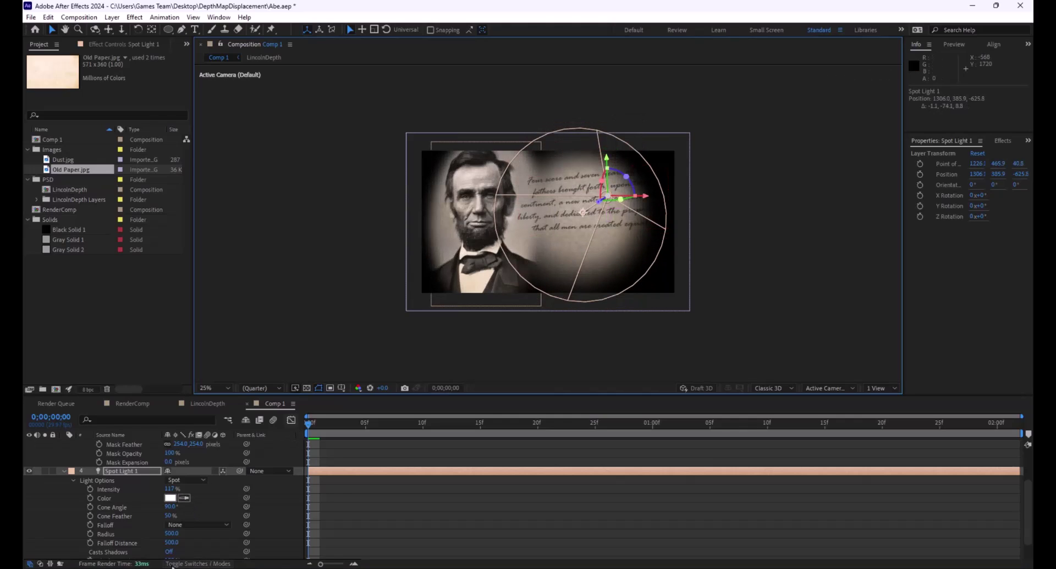
pyautogui.scroll(-2, 193, 536)
pyautogui.moveTo(171, 492)
pyautogui.mouseDown()
pyautogui.moveTo(123, 492)
pyautogui.moveTo(150, 491)
pyautogui.mouseUp()
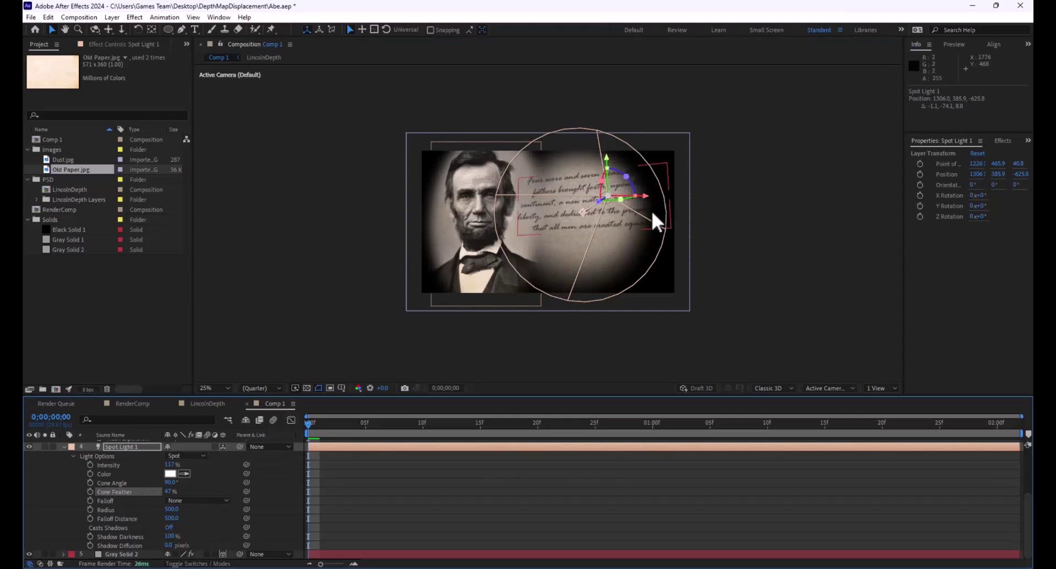
pyautogui.moveTo(599, 206); pyautogui.dragTo(672, 151)
pyautogui.click(808, 311)
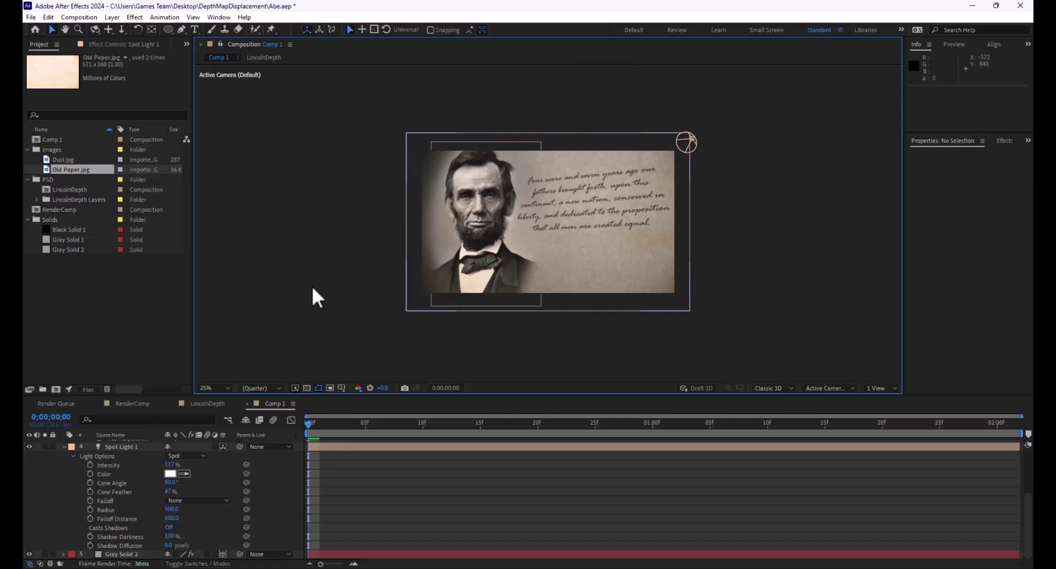
pyautogui.moveTo(168, 484)
pyautogui.mouseDown()
pyautogui.moveTo(187, 491)
pyautogui.moveTo(177, 493)
pyautogui.mouseUp()
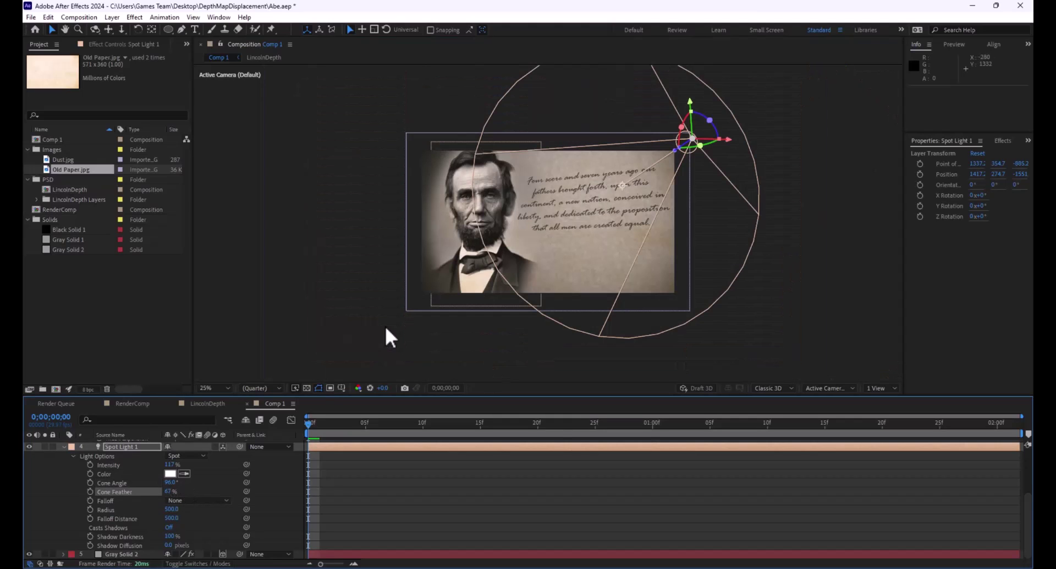
# - Add Dust.jpg to the comp, scale it to cover the frame and set it to Screen
pyautogui.moveTo(70, 160); pyautogui.dragTo(138, 453)
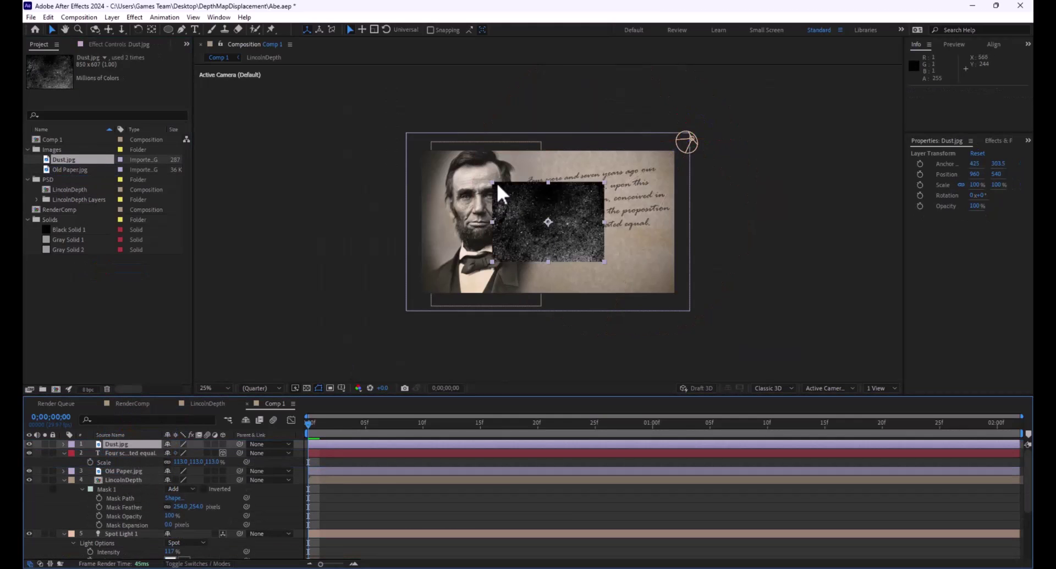
pyautogui.moveTo(493, 181); pyautogui.dragTo(370, 102)
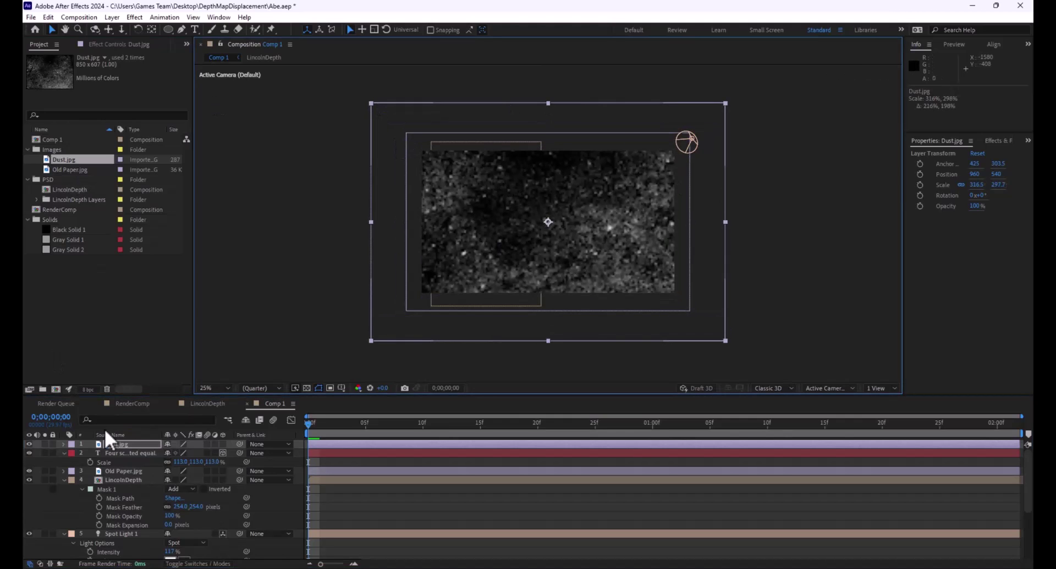
pyautogui.press('F4')
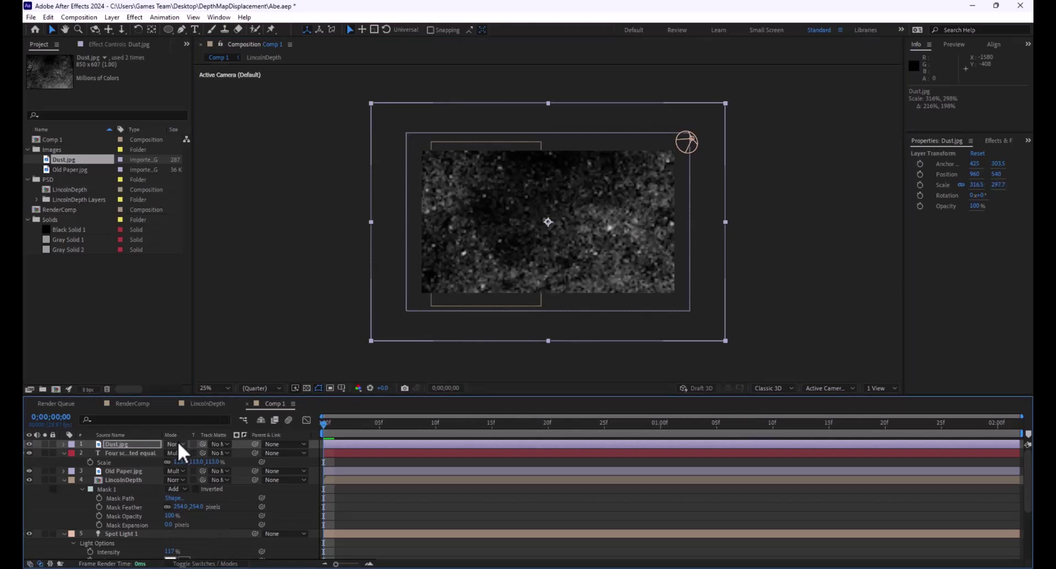
pyautogui.click(176, 444)
pyautogui.click(231, 236)
# - Lower the dust to 63% opacity and keyframe its scale down to 293.5% at the comp end
pyautogui.press('t')
pyautogui.moveTo(170, 454); pyautogui.dragTo(157, 454)
pyautogui.press('s')
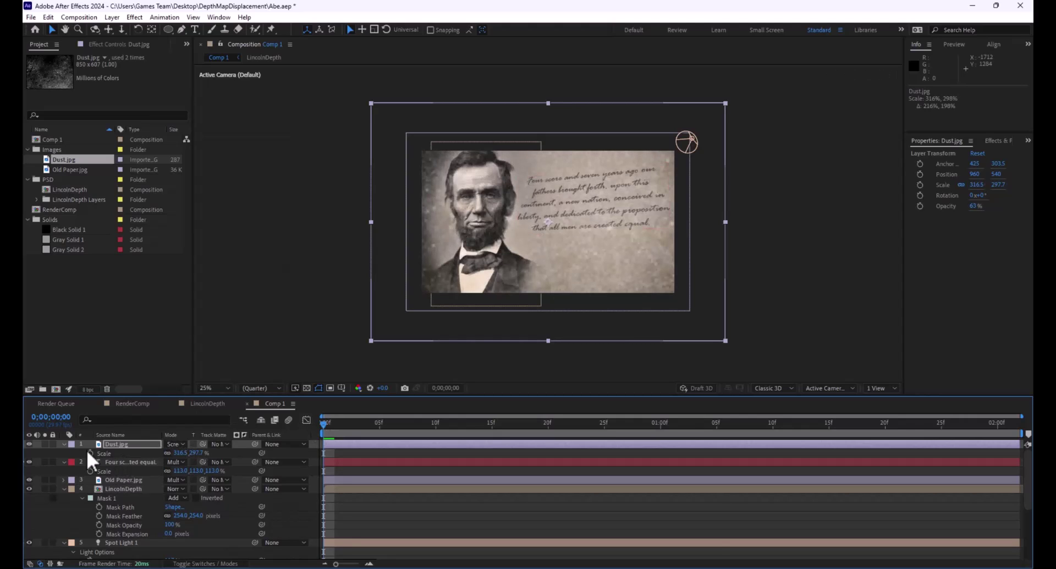
pyautogui.moveTo(386, 427); pyautogui.dragTo(1012, 429)
pyautogui.moveTo(181, 453); pyautogui.dragTo(169, 454)
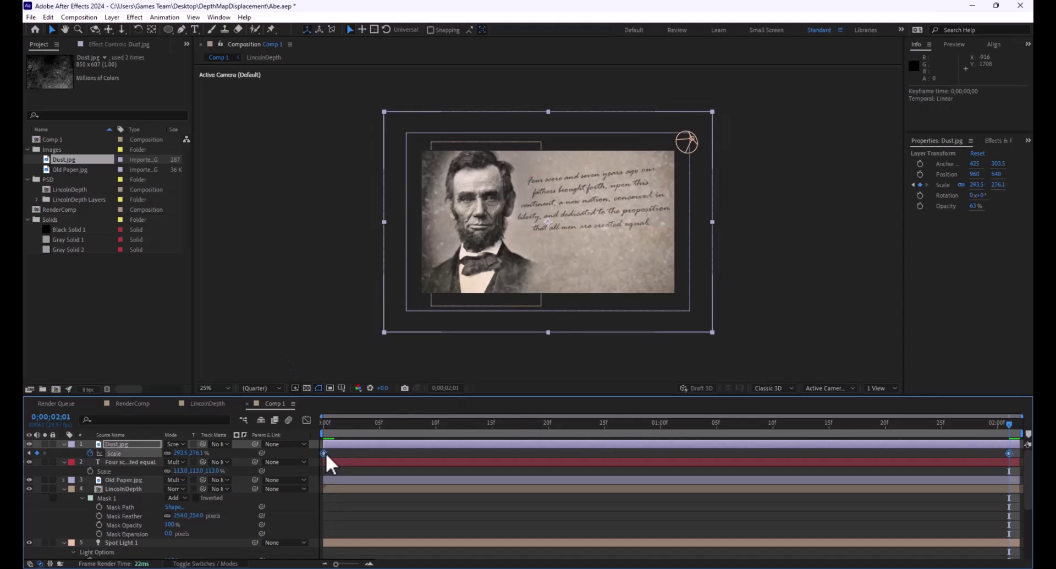
pyautogui.press('space')
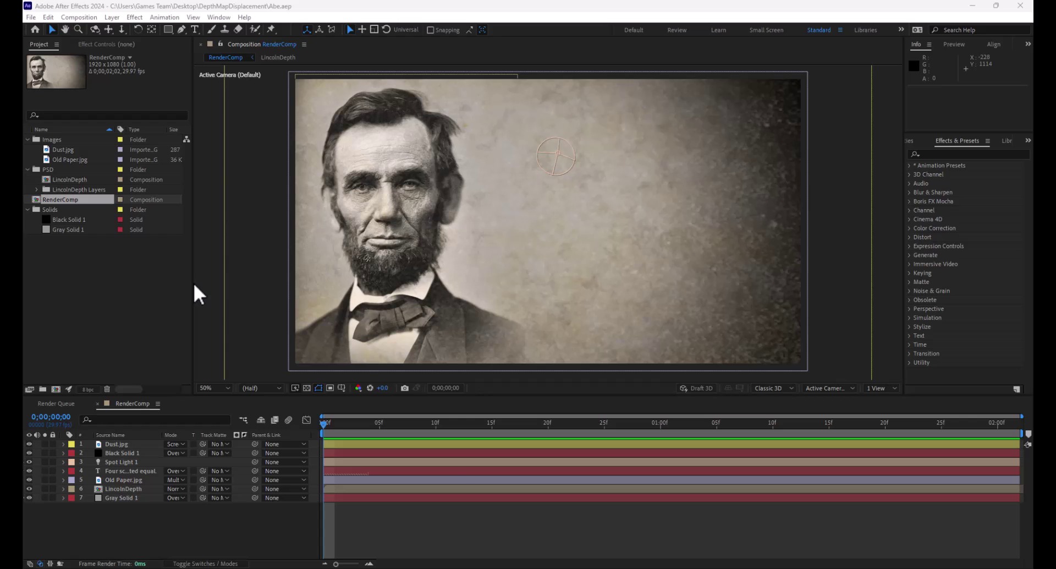
# - Play the RenderComp preview showing the Gettysburg passage beside the dusty, paper-textured Lincoln
pyautogui.click(324, 426)
pyautogui.press('space')
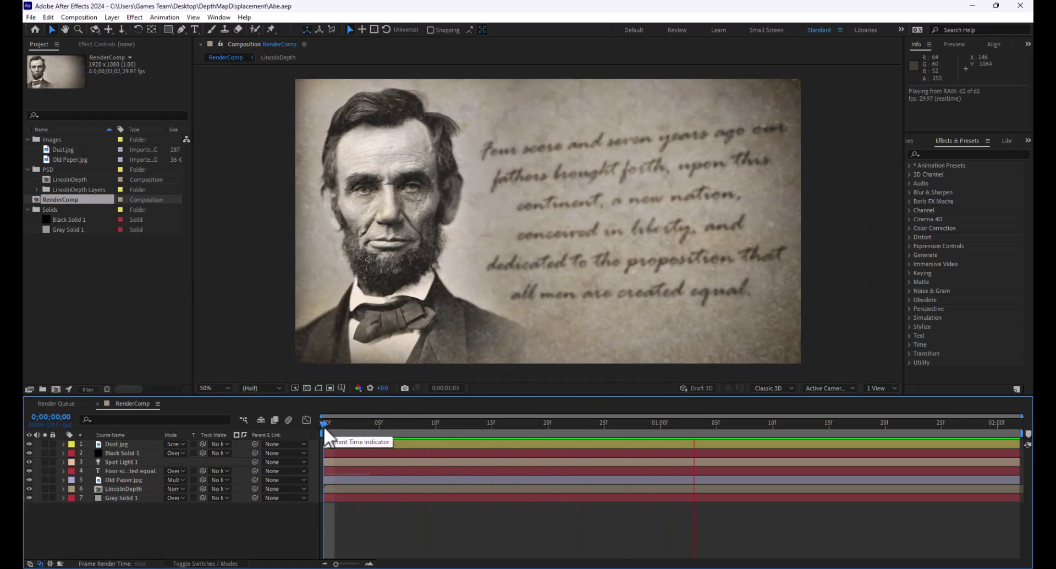